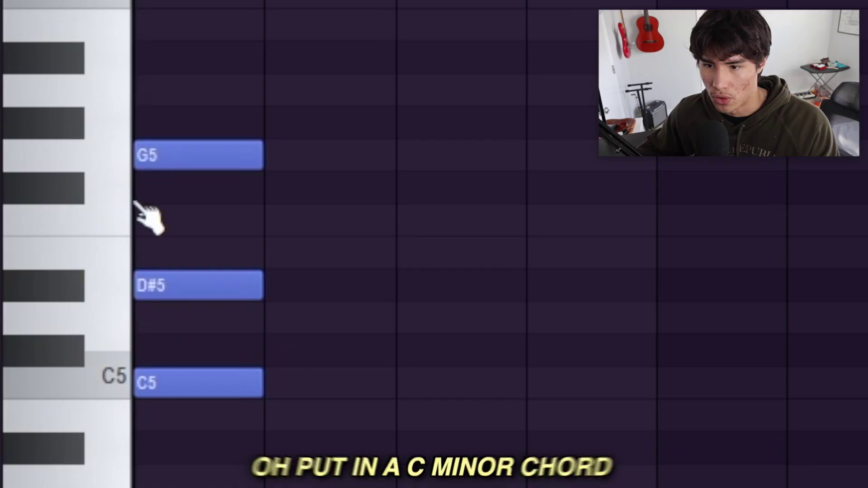
Duplicate the C minor chord directly after the original and adjust the D#5 note in the copy
key(ctrl+b)
drag(375, 282, 361, 271)
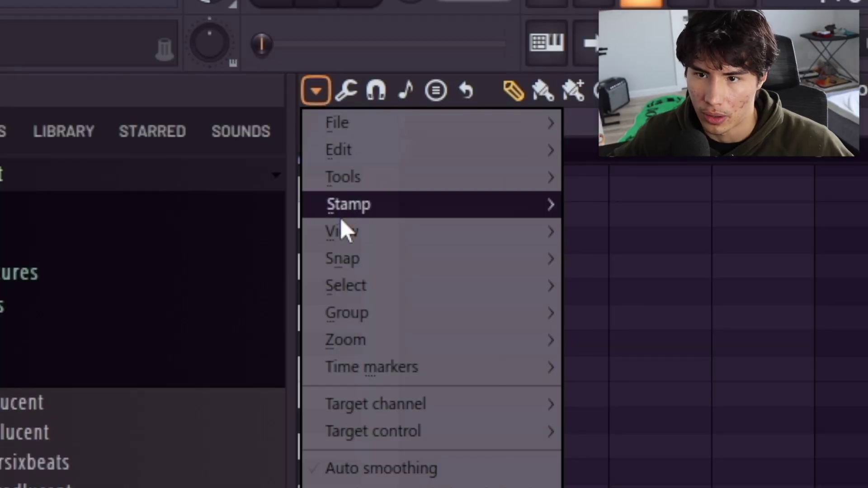
Set the piano roll's scale highlighting to root note D# with the Minor Natural (Aeolian) scale
mouse_move(346, 231)
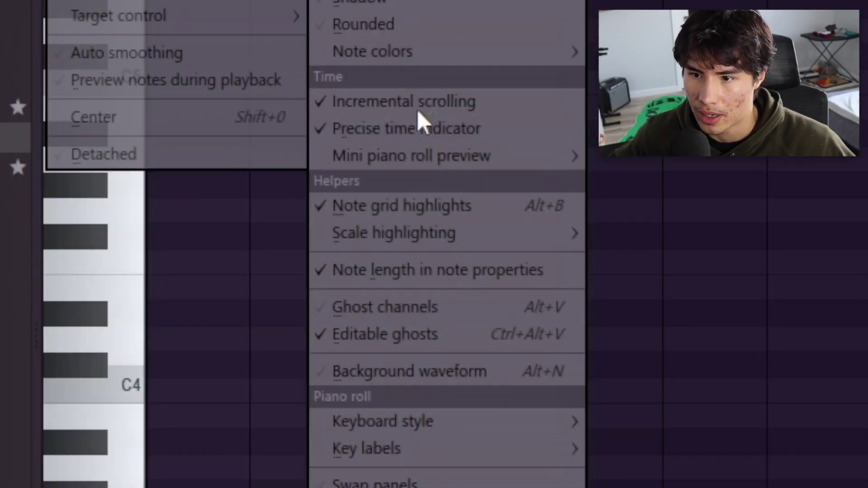
mouse_move(359, 237)
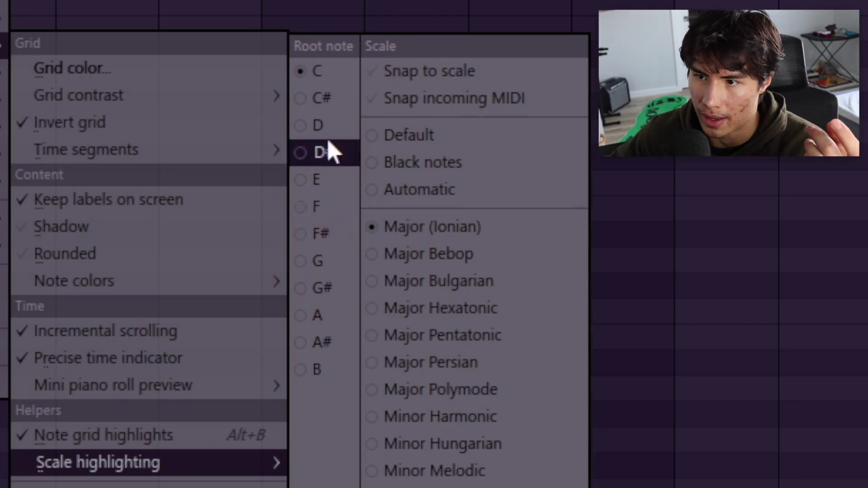
click(320, 151)
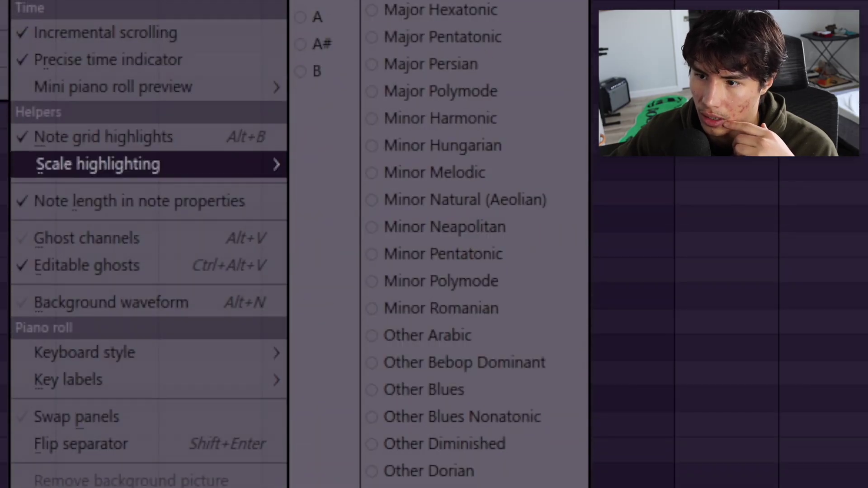
click(471, 200)
click(452, 175)
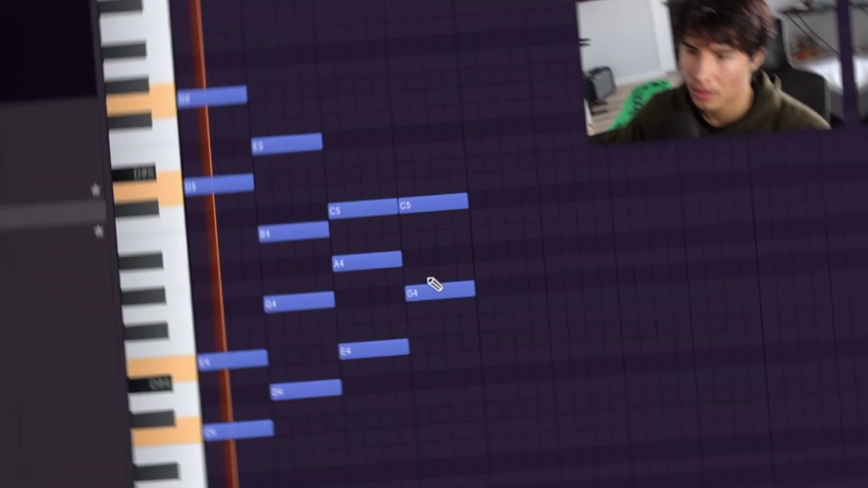
Quick-render the Pattern 1 chord melody as an audio clip and open the clip's channel settings
mouse_move(427, 233)
mouse_down()
mouse_move(418, 246)
mouse_move(415, 219)
mouse_up()
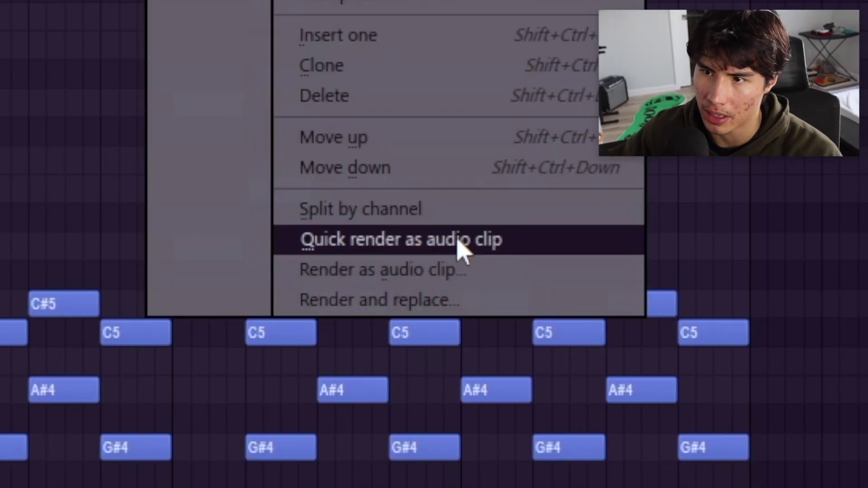
click(454, 244)
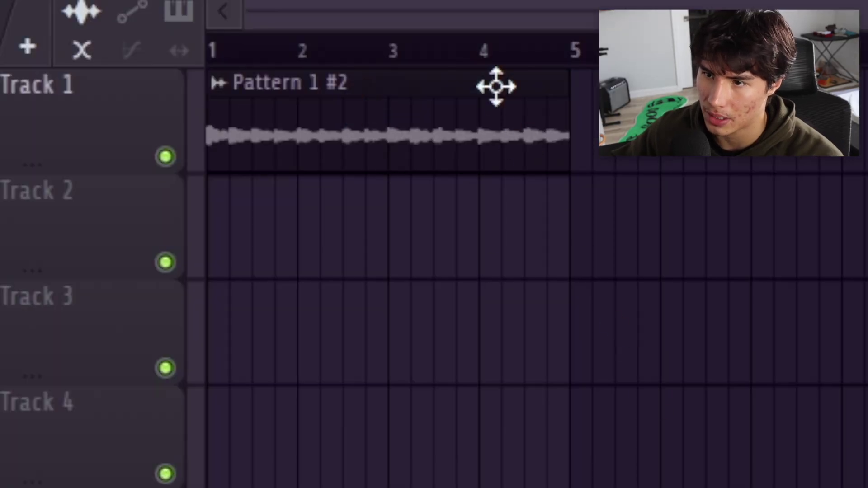
double_click(496, 86)
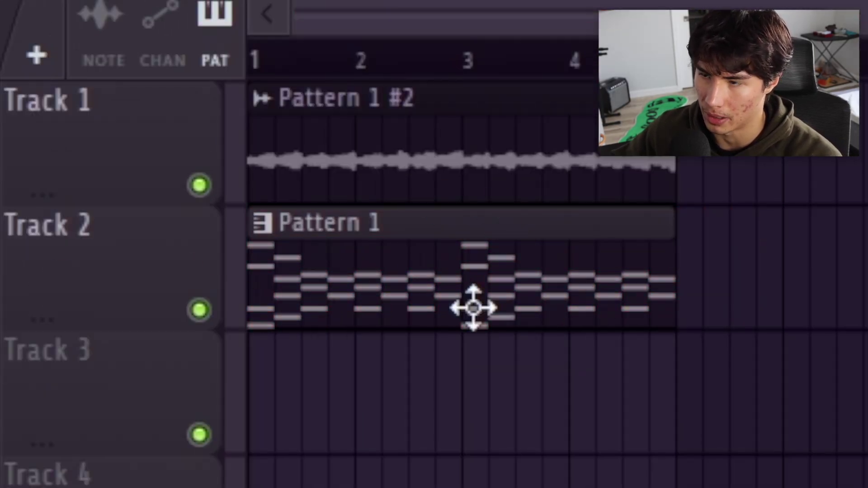
Open Pattern 1 from Track 2 in the piano roll and flip all of its notes
double_click(500, 278)
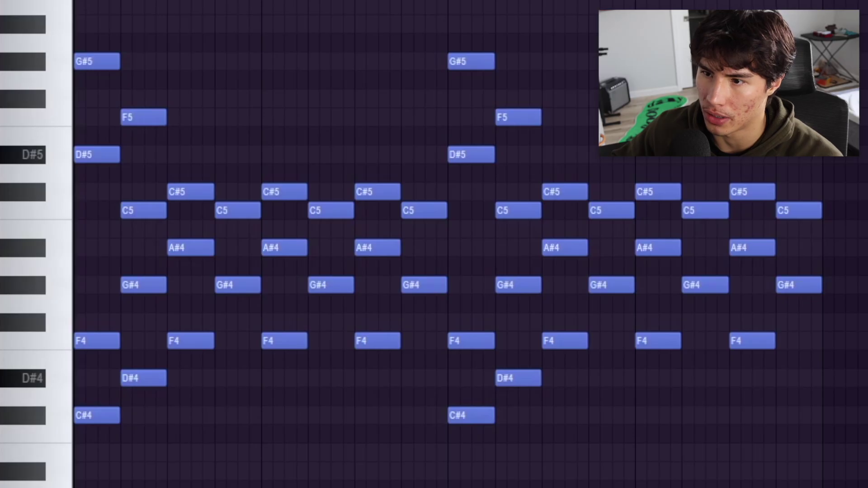
key(ctrl+a)
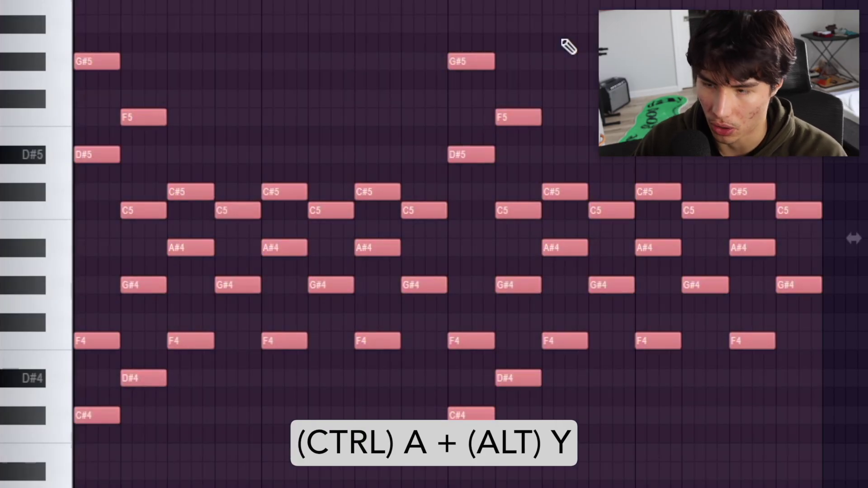
key(alt+y)
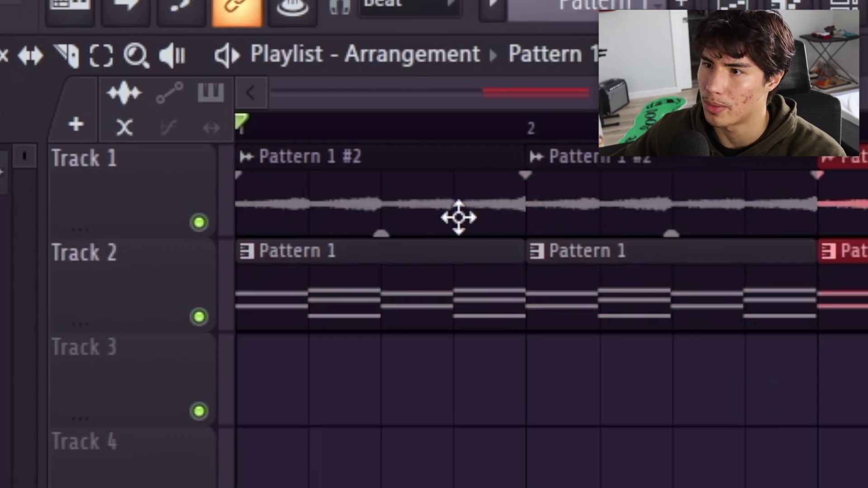
Consolidate the arranged Pattern 1 clips into a 16-bit stereo WAV and open the result in a new Fruity Slicer channel
key(space)
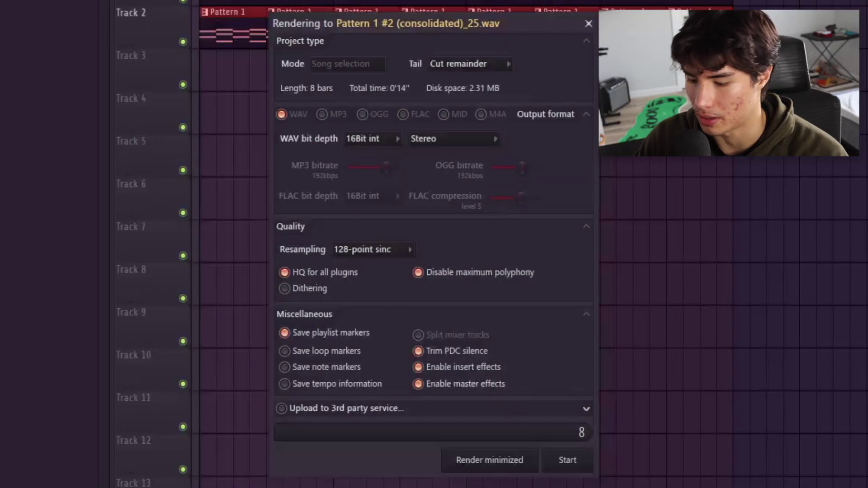
key(Return)
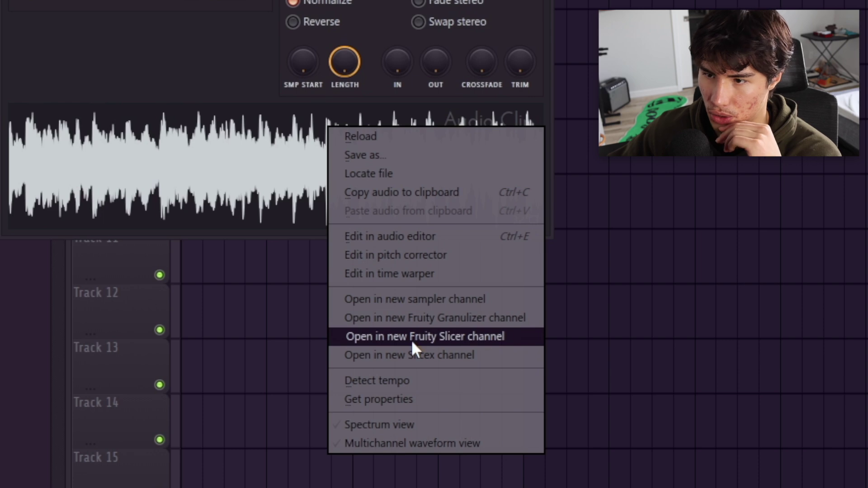
click(411, 340)
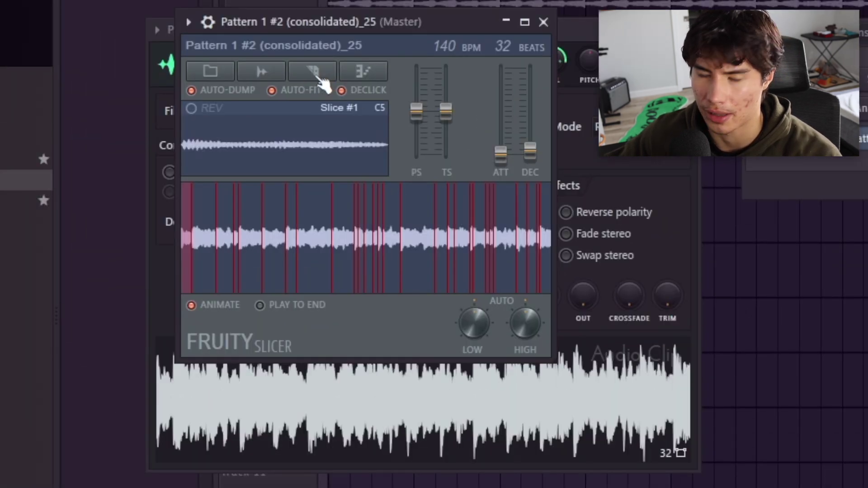
Slice the consolidated sample by Beat in Fruity Slicer and send the slices to the piano roll
click(316, 75)
click(365, 274)
click(306, 74)
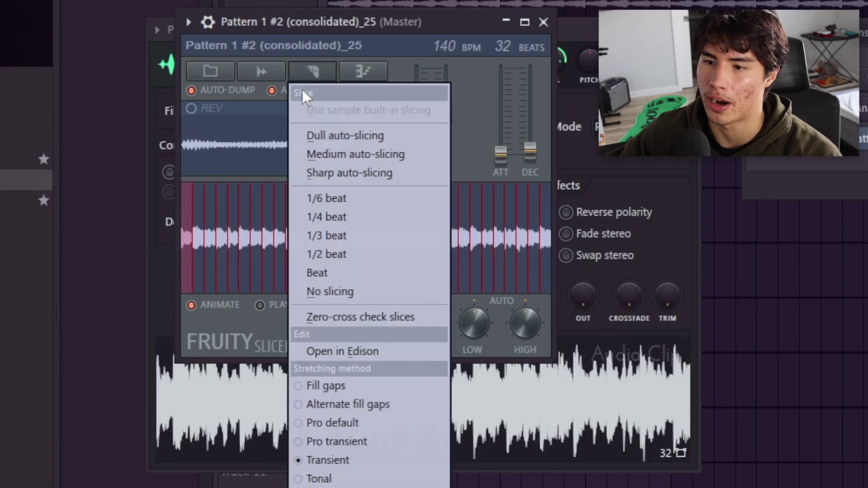
click(331, 270)
click(363, 71)
click(384, 90)
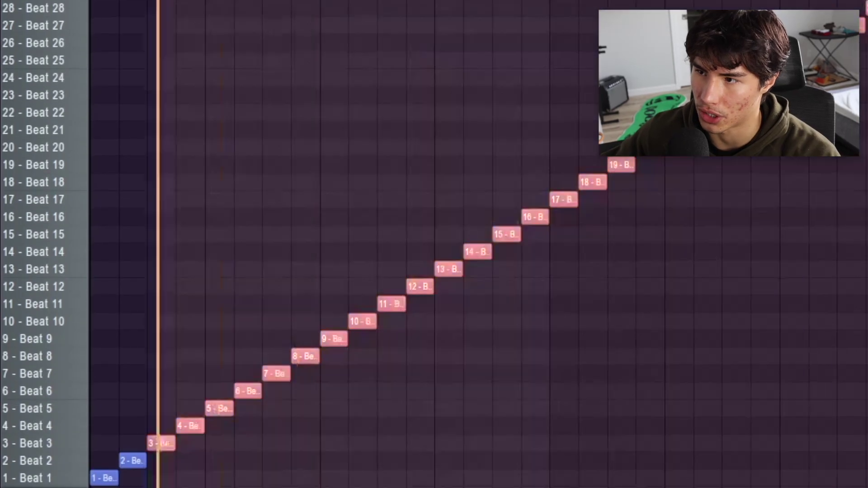
Play through the beat-slice notes in the piano roll and examine their ascending order
drag(158, 2, 26, 72)
scroll(416, 21, down, 4)
ctrl+click(416, 22)
scroll(108, 191, down, 3)
scroll(108, 191, up, 3)
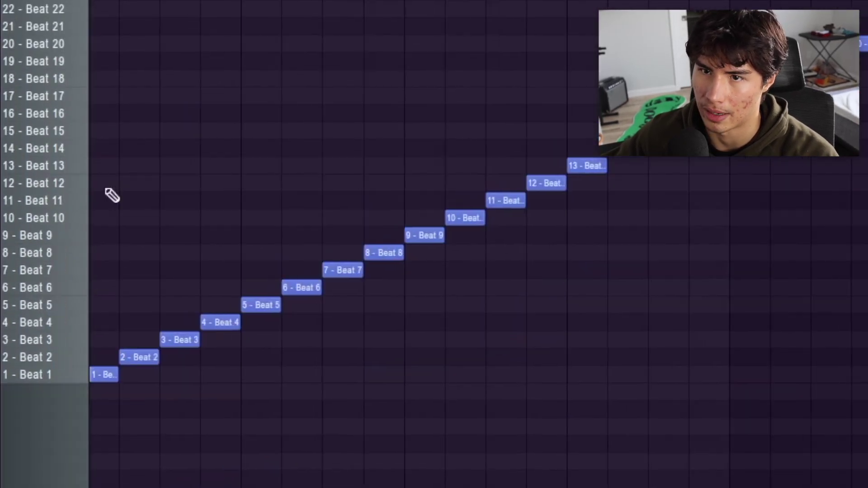
key(space)
scroll(243, 108, down, 3)
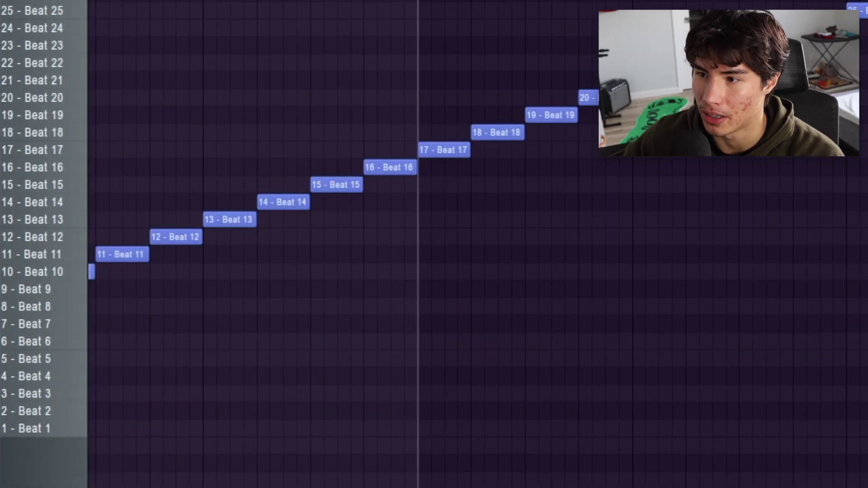
scroll(697, 136, down, 3)
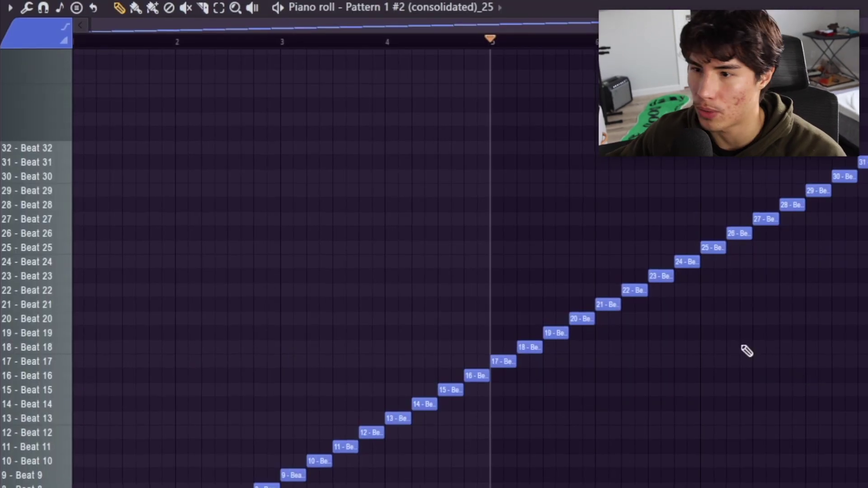
Try reversing the slice notes so they run from Beat 32 down to Beat 1, and play them
scroll(588, 326, down, 4)
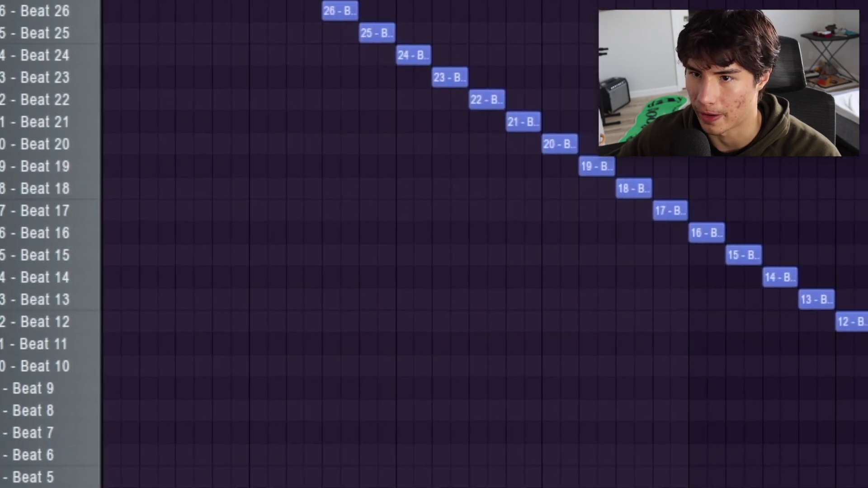
key(space)
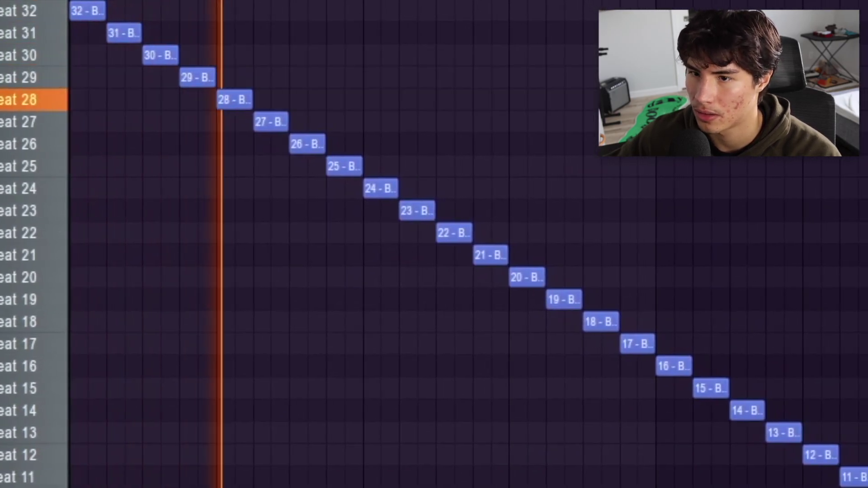
key(space)
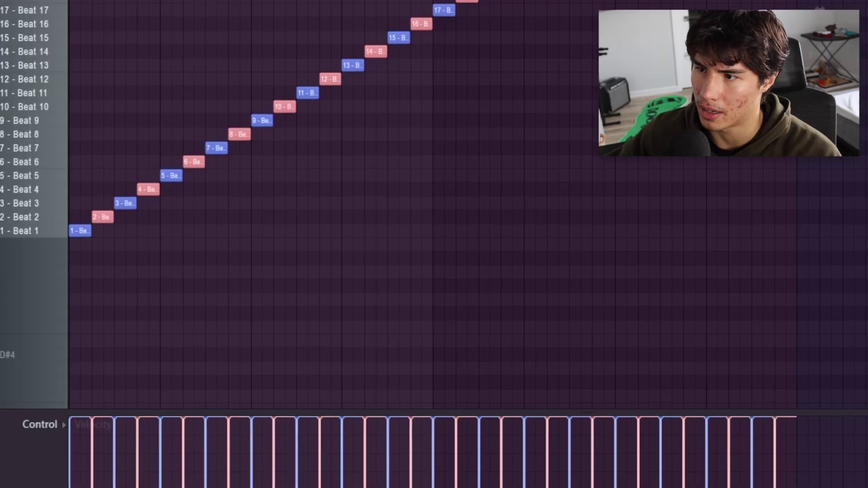
Slightly lower the velocity of every second slice note, starting with Beat 2, and play the pattern
scroll(118, 42, up, 3)
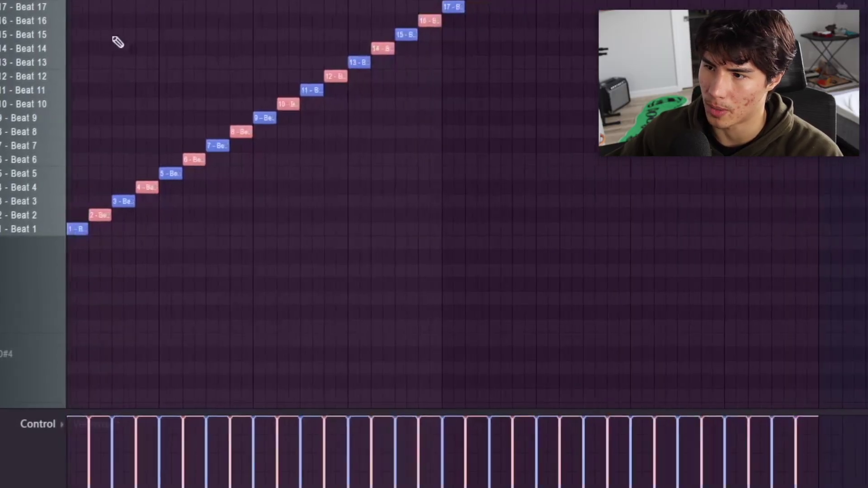
scroll(117, 42, up, 3)
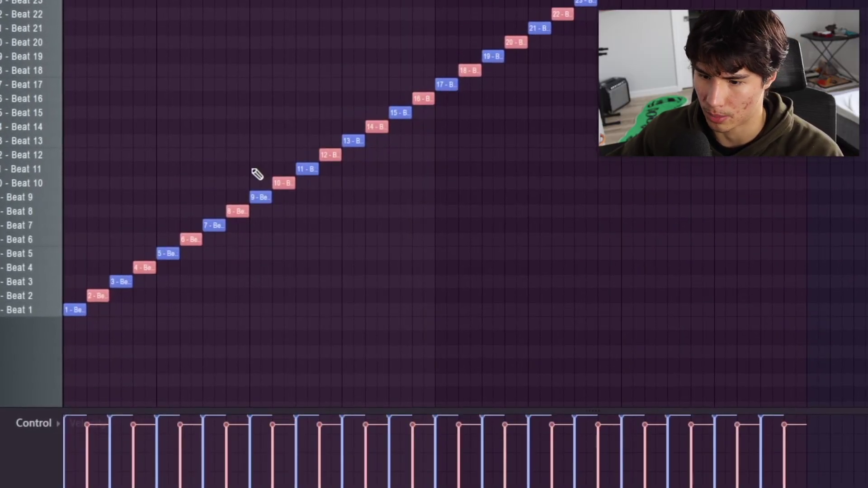
key(space)
Cut the Beat 13 slice note at its first and second grid lines and play the stutter
scroll(199, 116, down, 5)
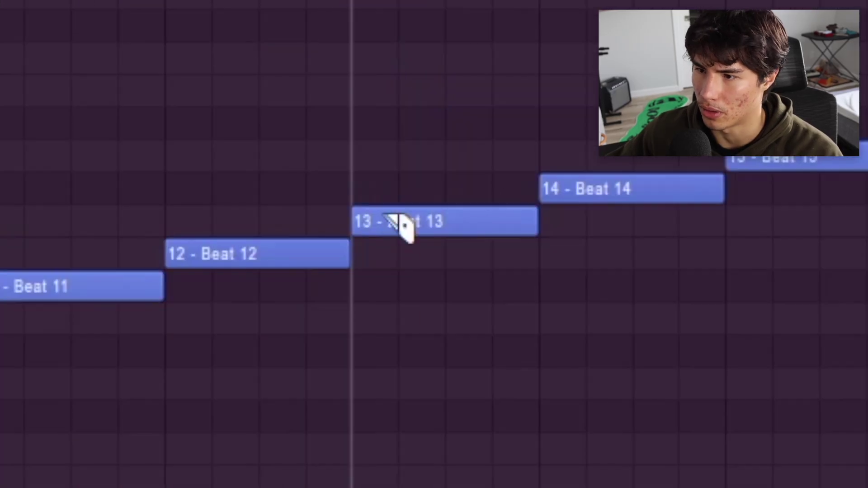
click(398, 222)
click(444, 221)
key(space)
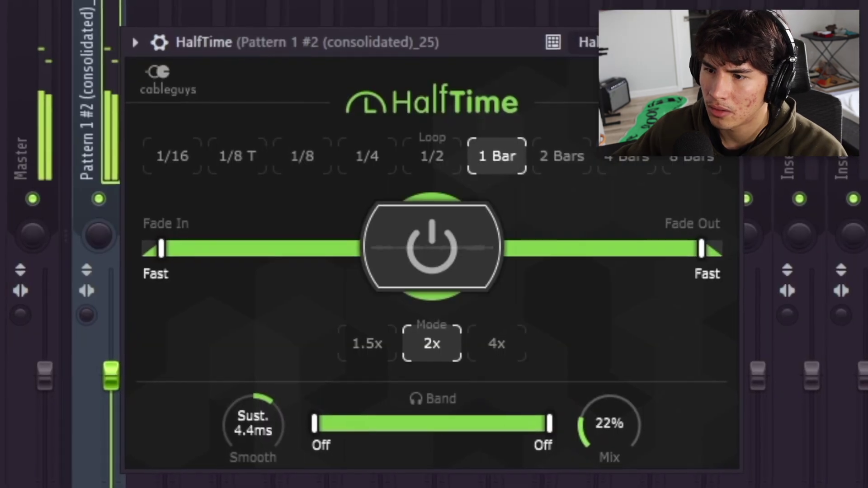
Set HalfTime's Mix to about 22% on the sliced melody's mixer track and play the recorded clip on Track 5
drag(628, 434, 629, 434)
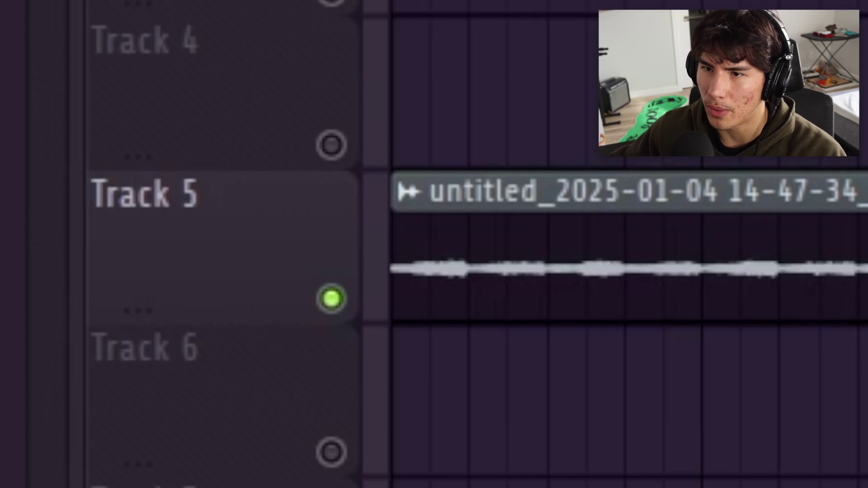
key(space)
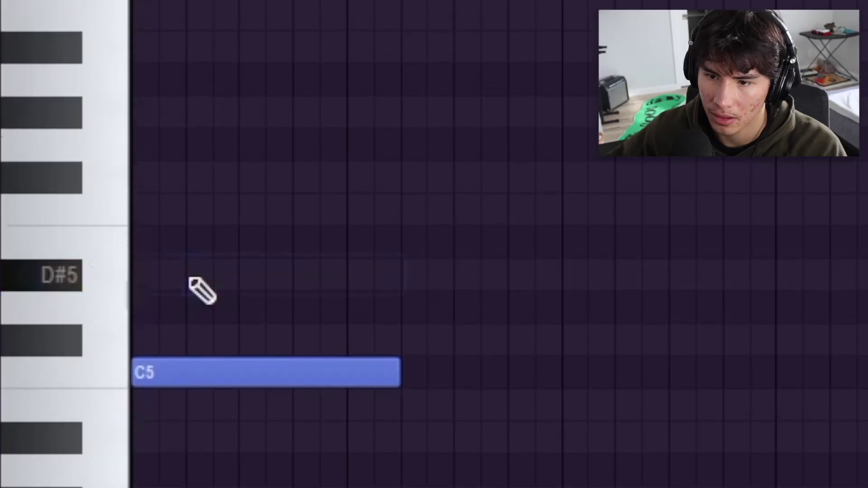
Complete the C minor chord with D#5 and G5 above the C5 note and play it
click(145, 184)
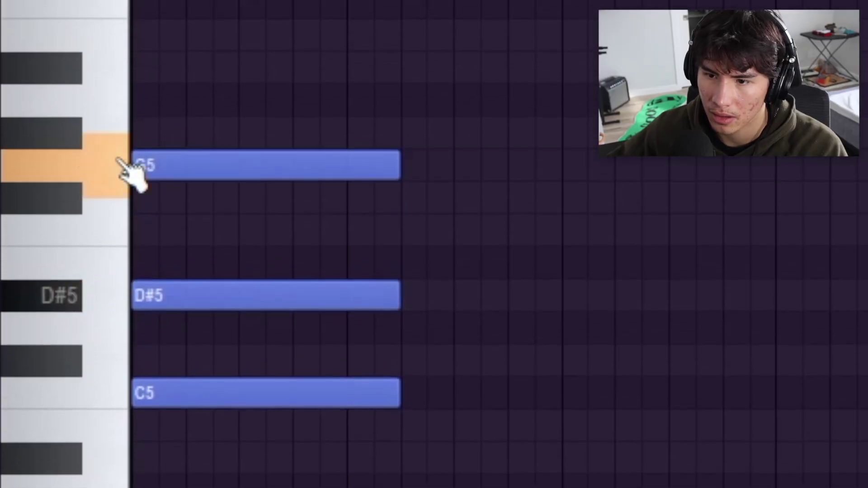
key(space)
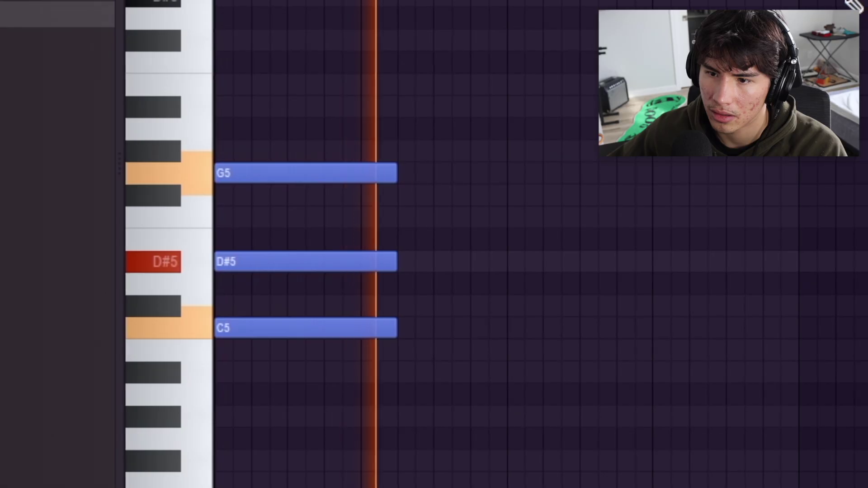
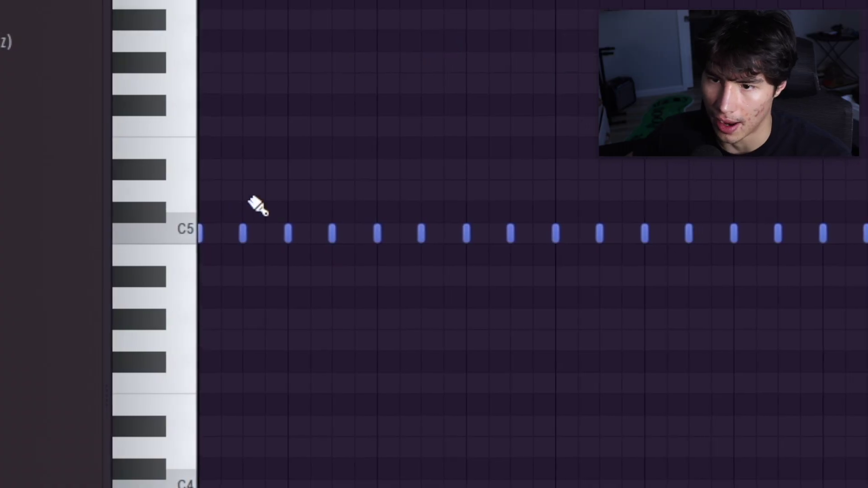
Remove the second and third hi-hat notes on C5 and add an extra hit between the fifth and sixth original notes
click(242, 233)
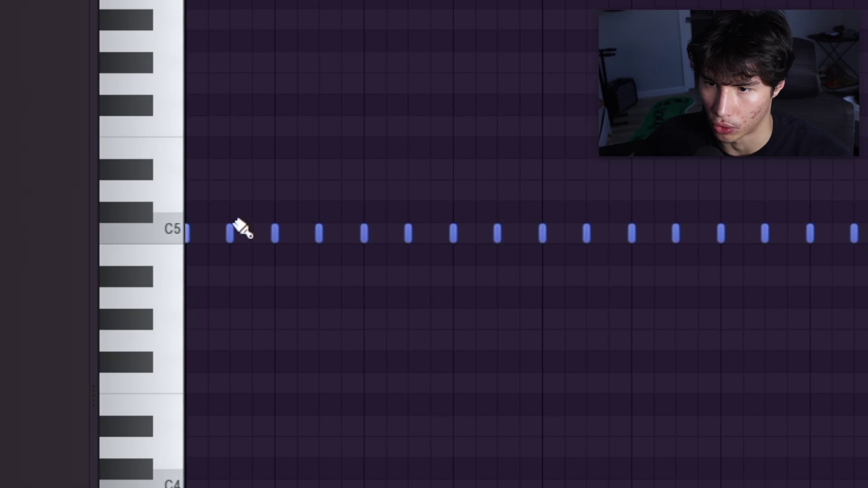
right_click(243, 233)
right_click(288, 233)
right_click(377, 233)
right_click(421, 234)
mouse_move(379, 233)
mouse_down()
mouse_move(402, 234)
mouse_move(377, 240)
mouse_up()
right_click(399, 184)
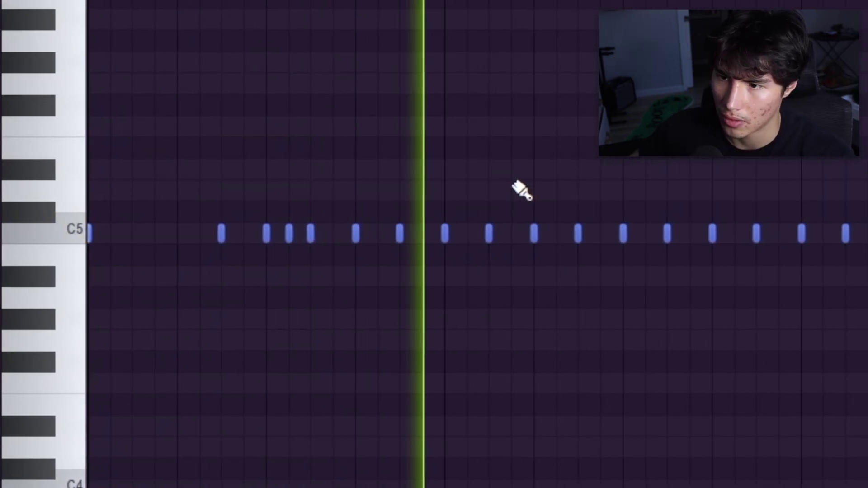
Replace the hi-hats after the opening group with a fast six-note roll on C#5
right_click(647, 222)
drag(445, 210, 502, 212)
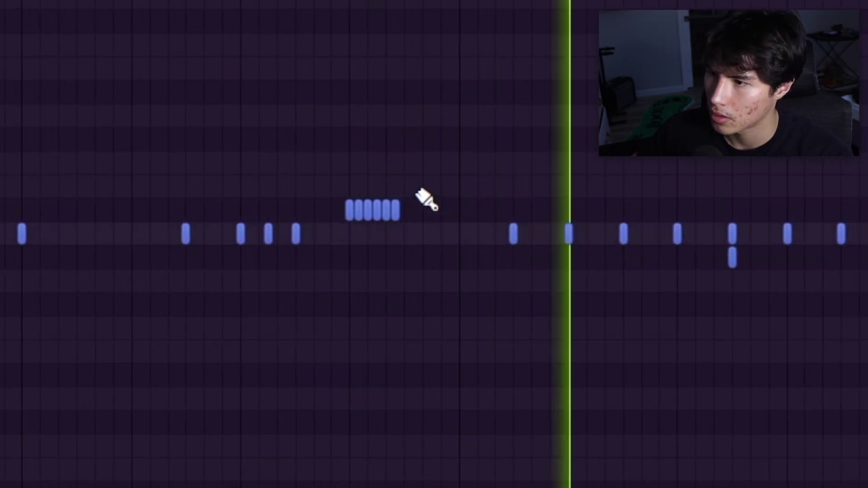
scroll(406, 39, down, 2)
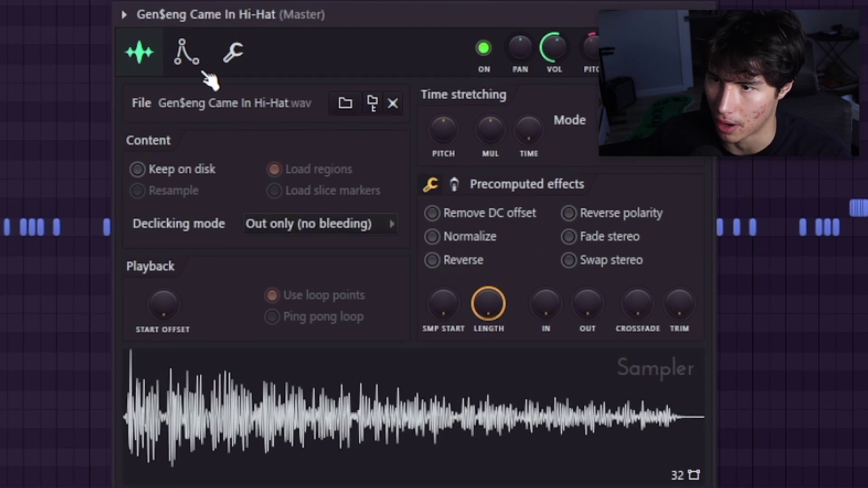
Give the Gen$eng Came In Hi-Hat a ping-pong echo delay with 4 echoes and play the hi-hat pattern
click(236, 59)
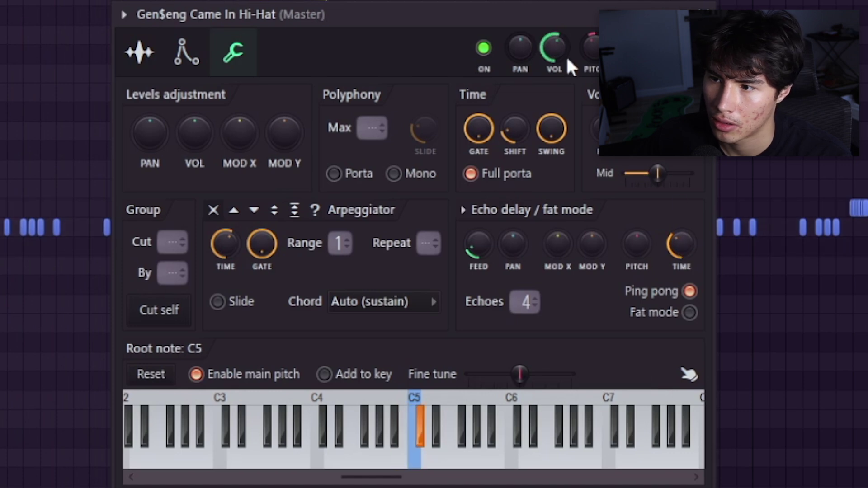
drag(556, 18, 748, 416)
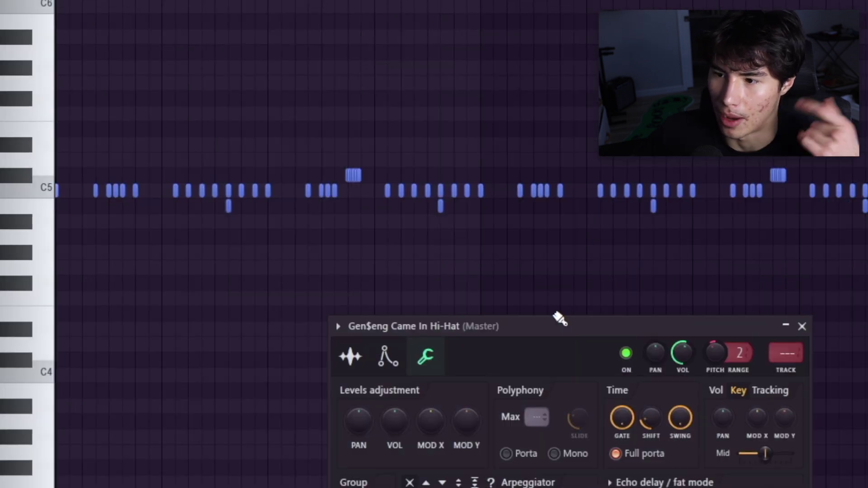
drag(524, 323, 410, 104)
key(space)
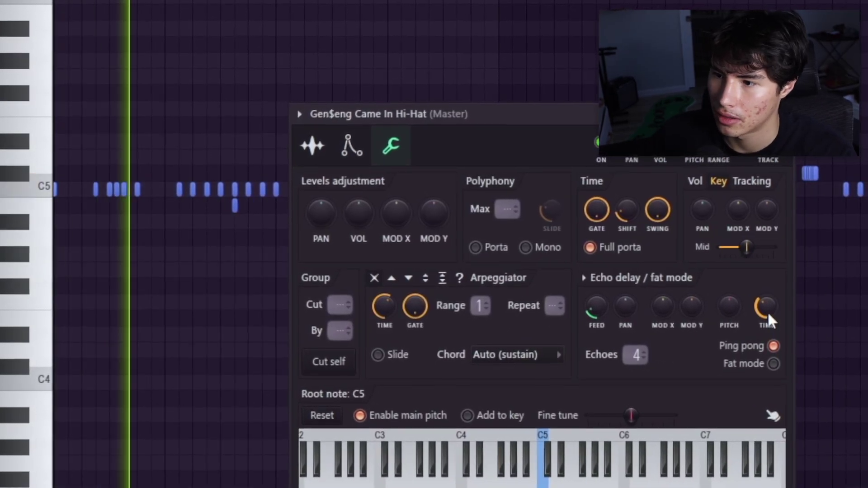
drag(583, 106, 747, 216)
scroll(808, 471, down, 1)
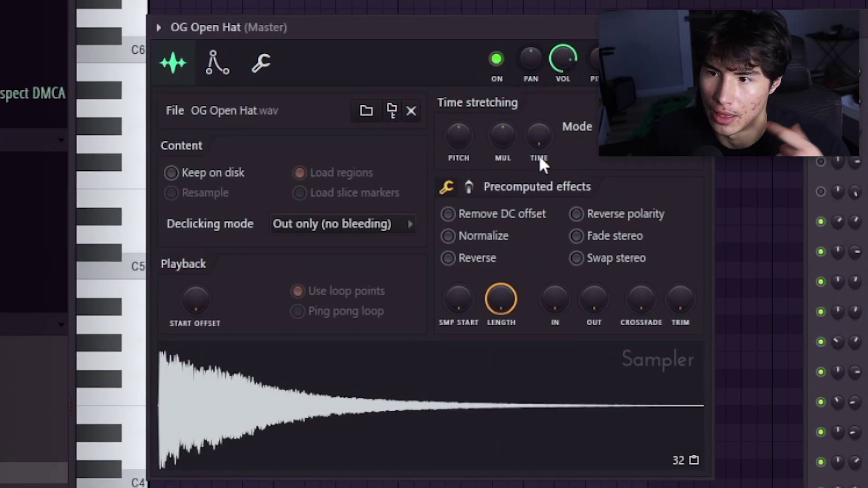
Set the stretch time of the OG Open Hat sample from the preset lengths
right_click(547, 137)
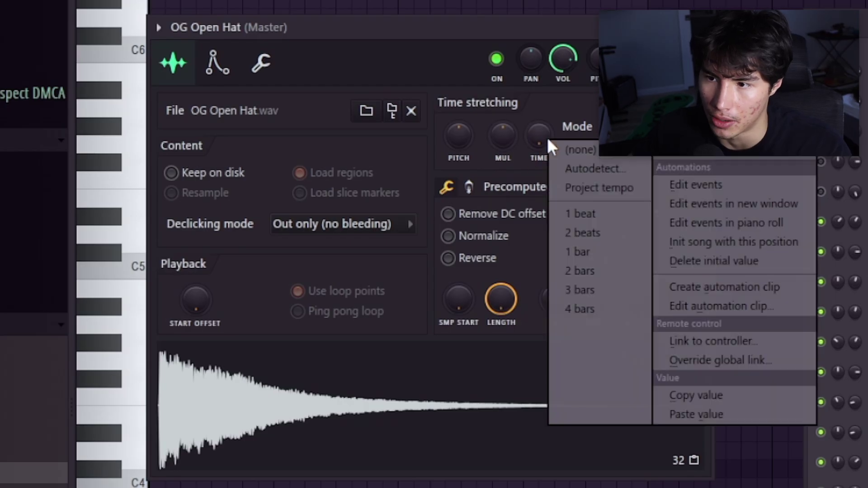
click(603, 240)
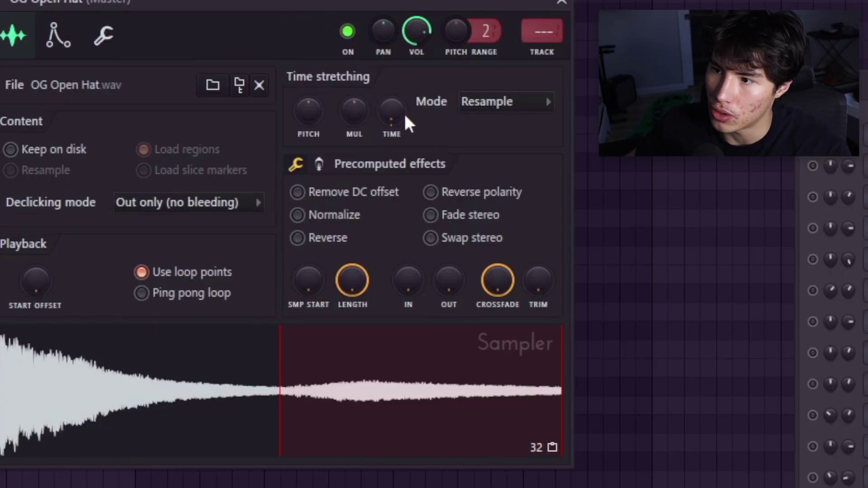
right_click(393, 115)
click(390, 100)
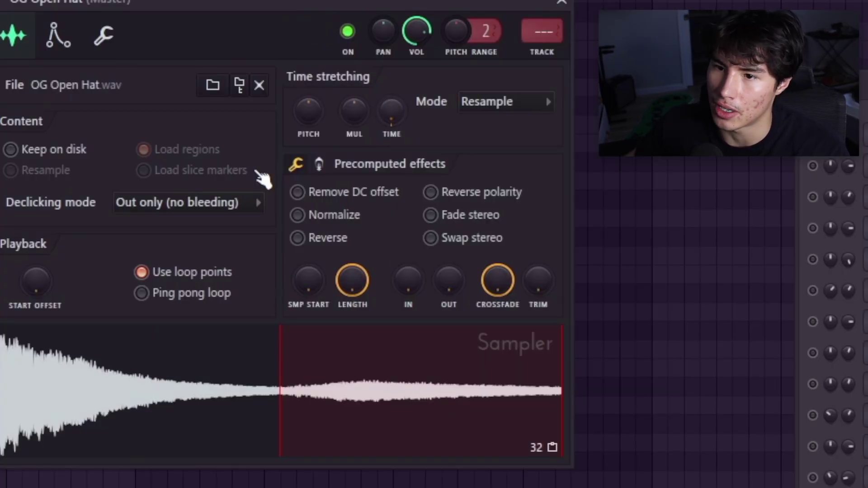
drag(148, 8, 205, 32)
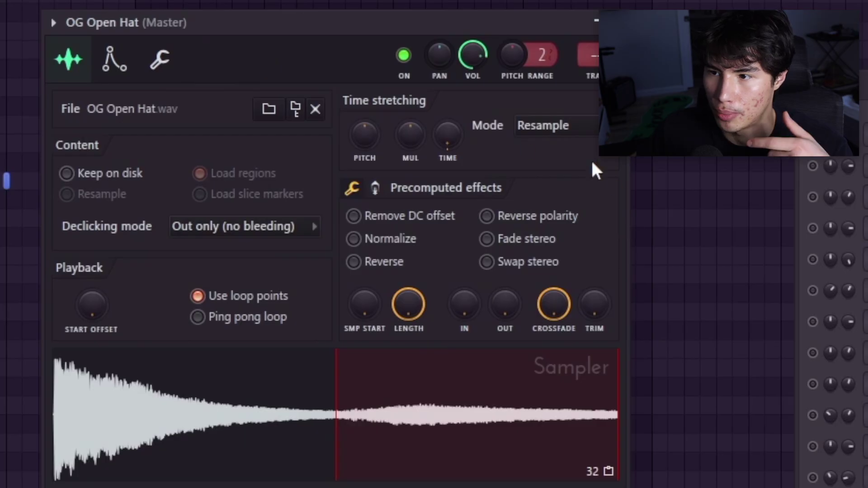
Try the Stretch mode for the OG Open Hat's time stretching, and settle on e3 mono
click(565, 131)
click(555, 181)
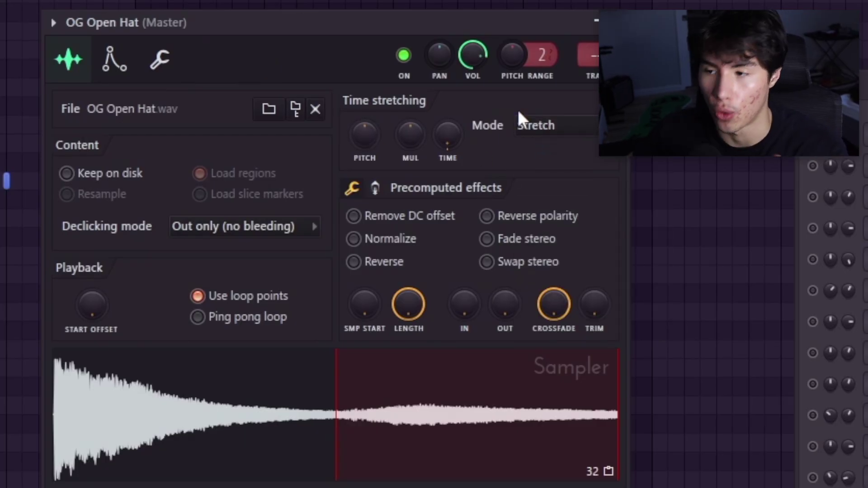
click(520, 125)
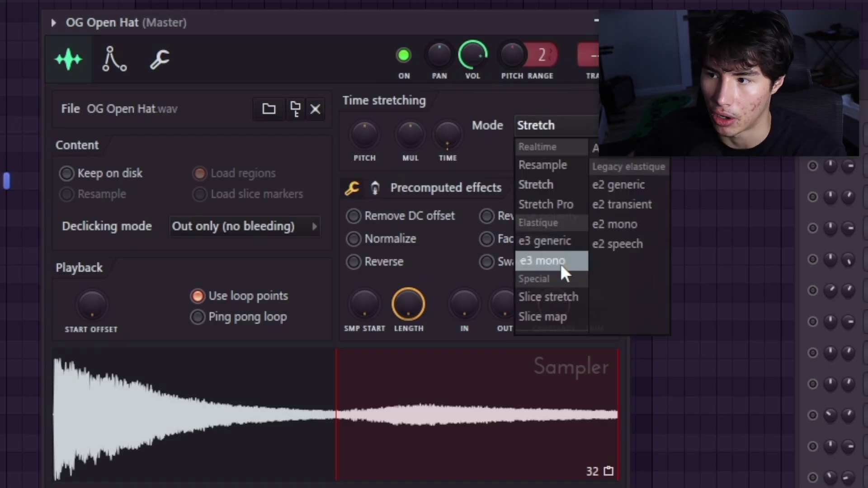
click(560, 261)
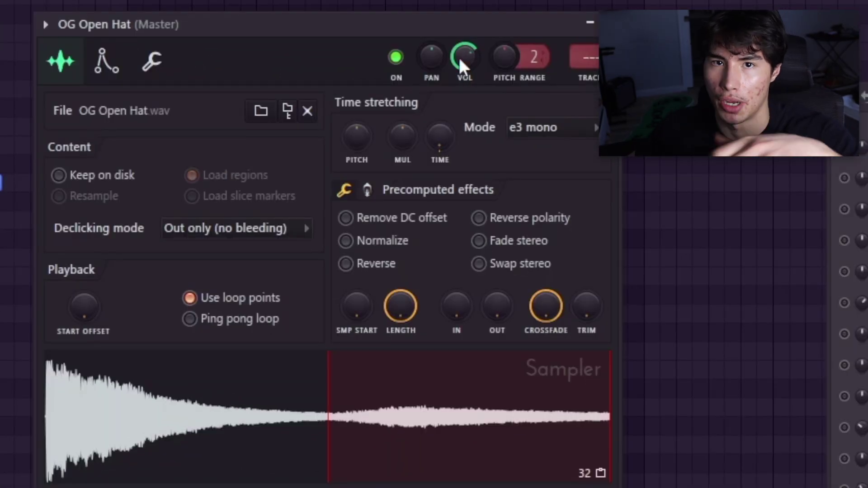
drag(349, 25, 310, 0)
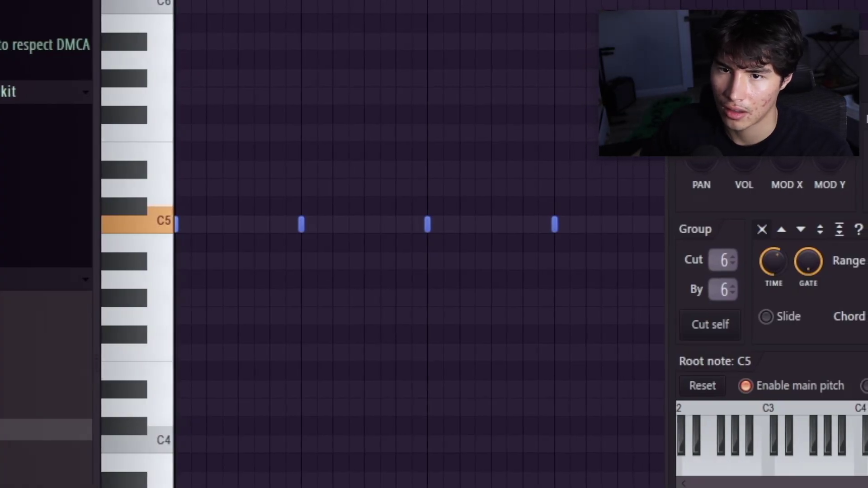
Play the open-hat pattern and add a tempo-synced volume LFO to Spiffy Open Hat (Long) with raised amount, no attack and adjusted speed and delay
key(space)
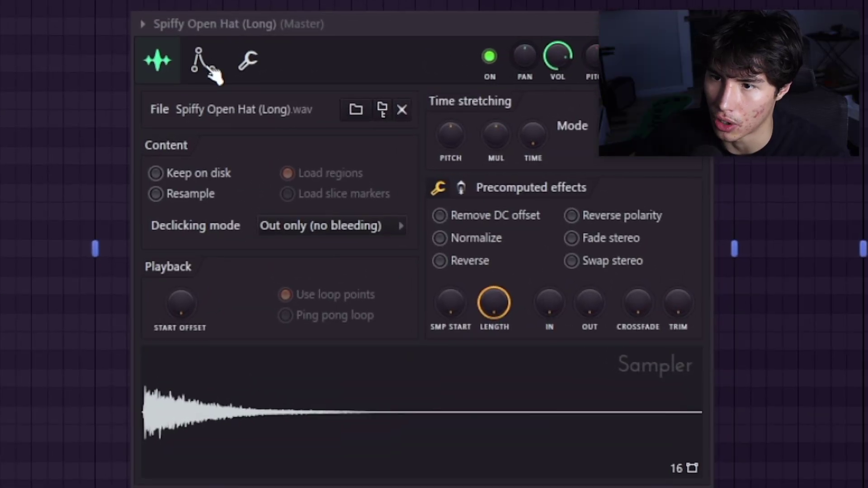
click(209, 73)
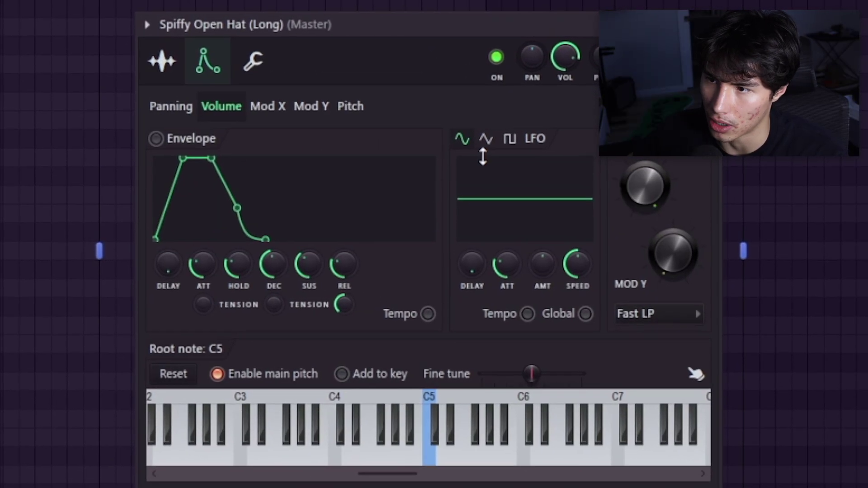
drag(540, 262, 540, 240)
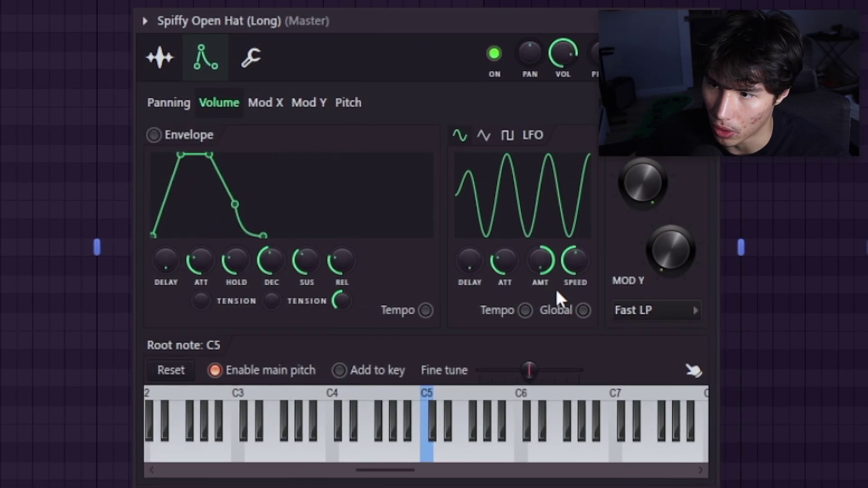
drag(497, 267, 484, 277)
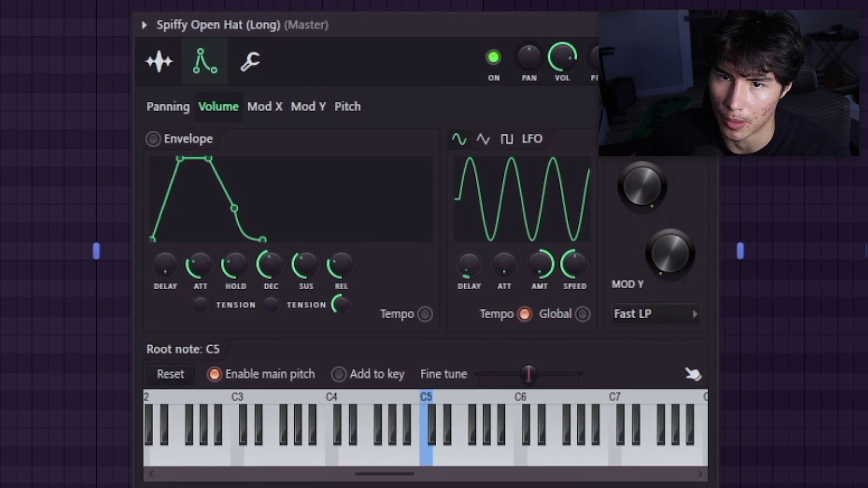
drag(570, 259, 568, 270)
drag(476, 263, 474, 255)
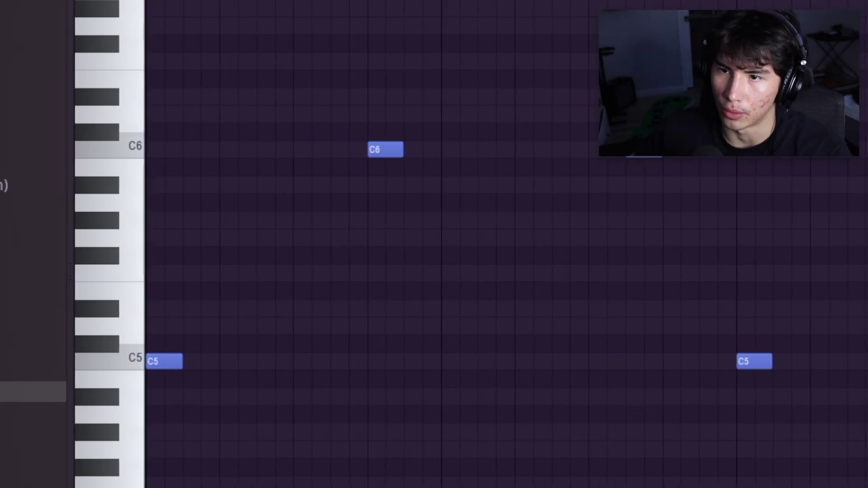
Play back the start of the 808 pattern with its short C5 and C6 notes
key(space)
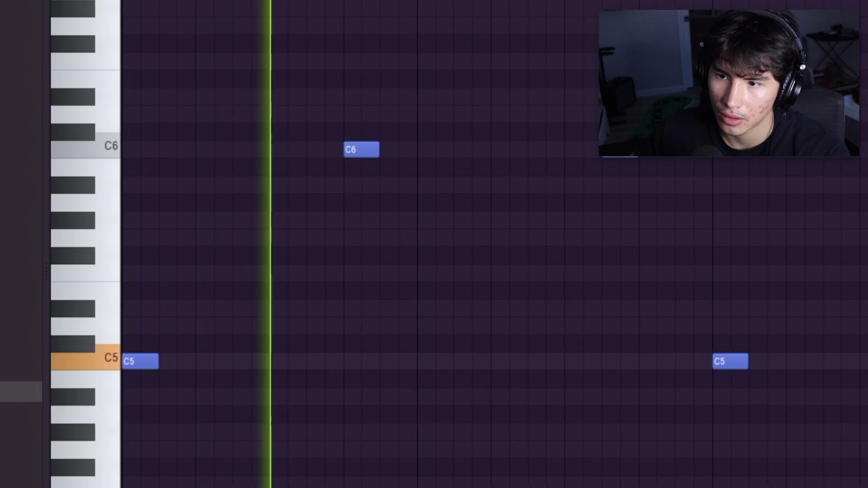
key(space)
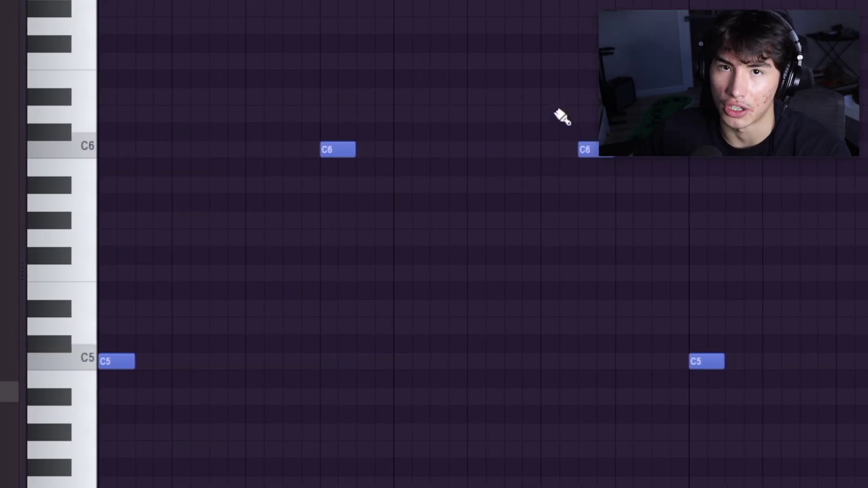
drag(330, 151, 538, 181)
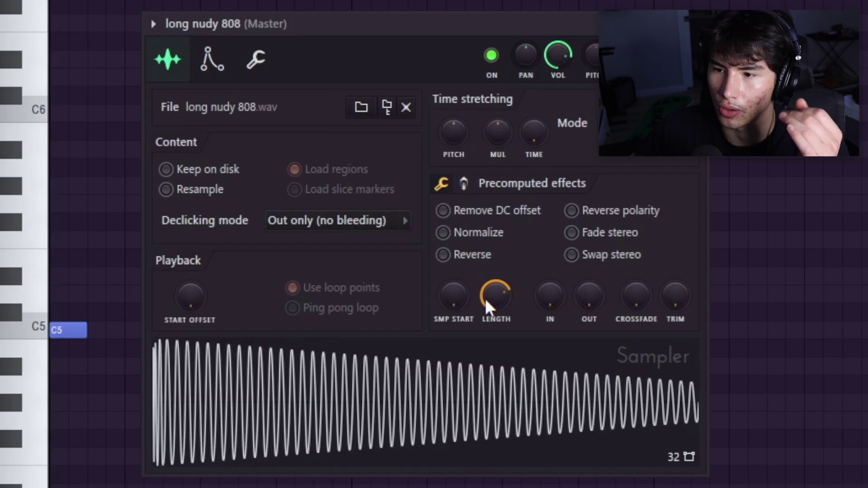
Open the long nudy 808 sample in the Edison audio editor and check that selections snap to zero-crossing
right_click(471, 391)
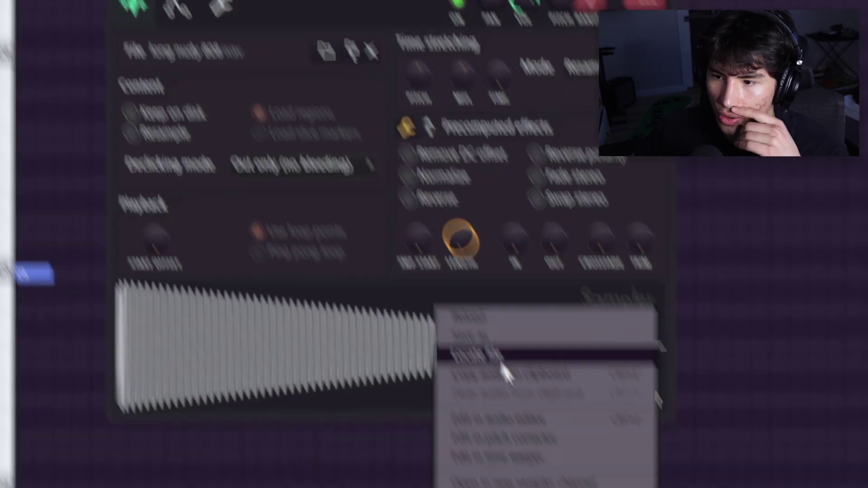
click(567, 481)
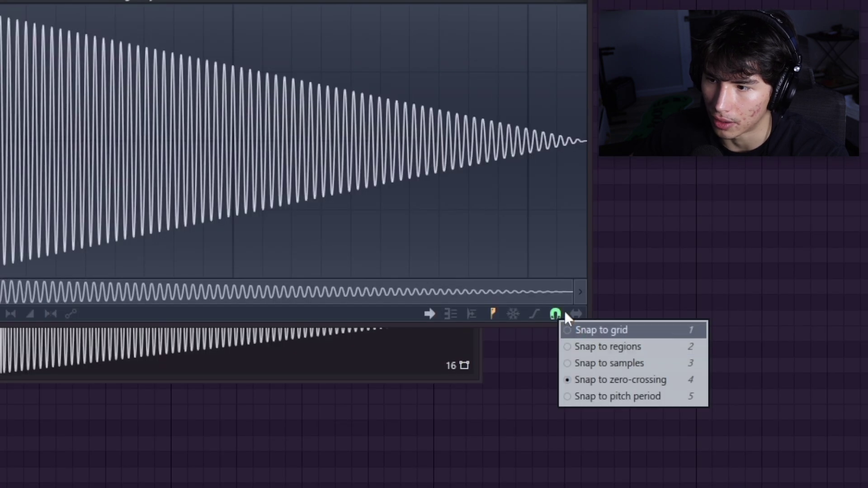
click(564, 38)
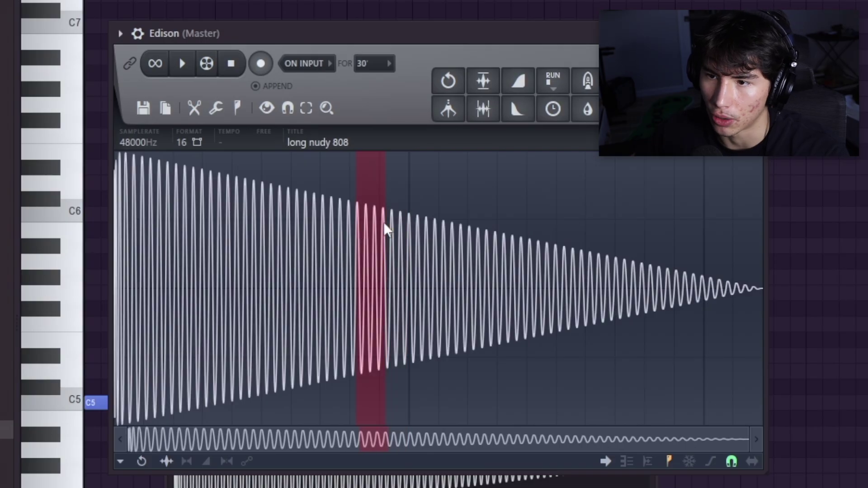
Select a few wave cycles near the middle of the 808 waveform, play them as a loop and refine the selection
drag(385, 226, 409, 232)
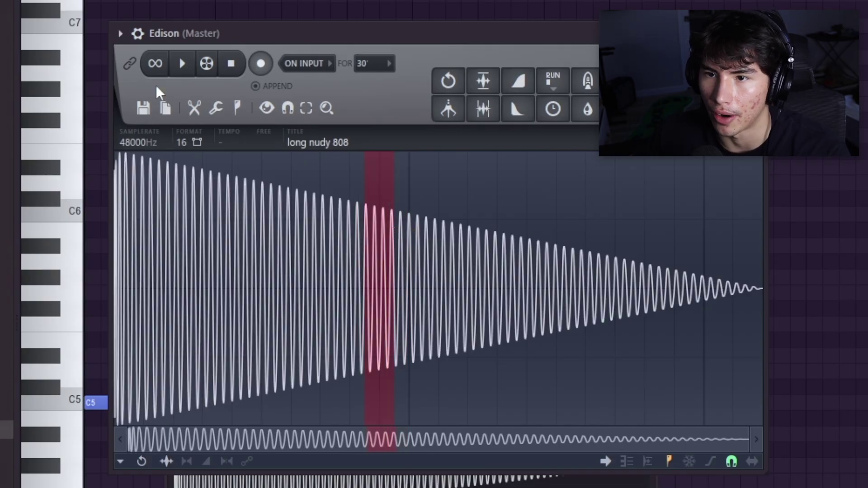
click(159, 68)
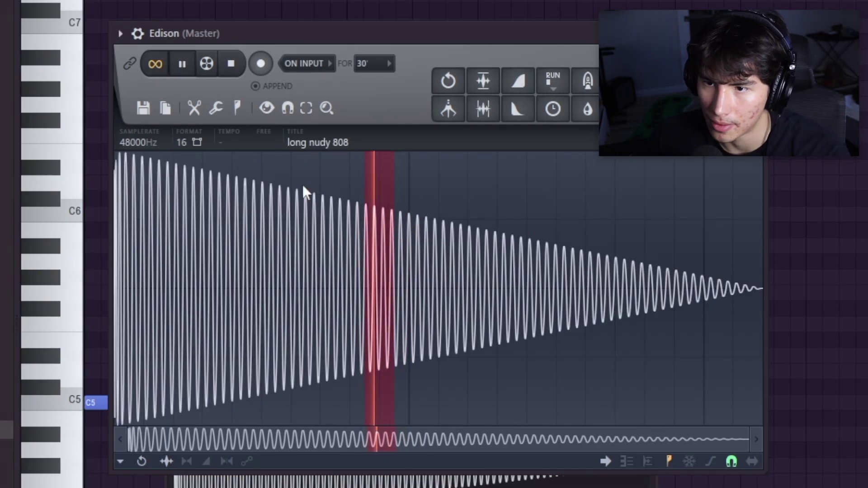
drag(438, 236, 361, 238)
scroll(362, 239, up, 5)
scroll(410, 277, down, 4)
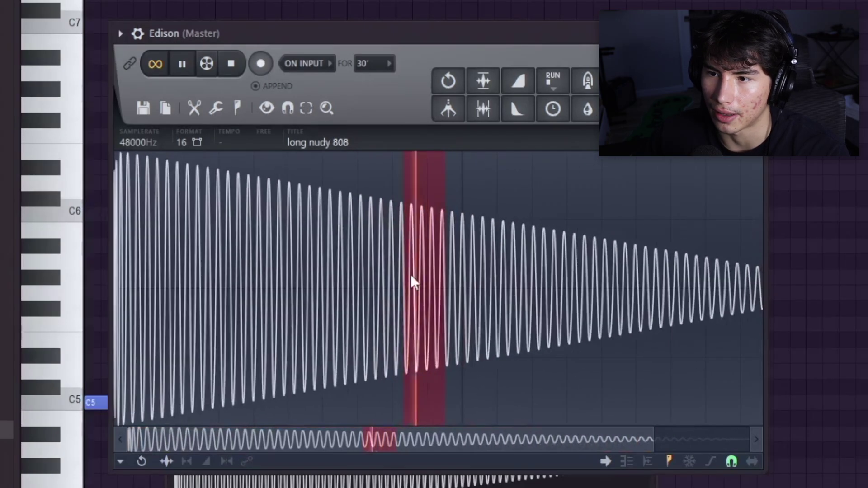
scroll(415, 283, up, 3)
Set loop points around the selected 808 wave cycles and audition the sample with the loop
click(237, 108)
click(238, 107)
click(238, 107)
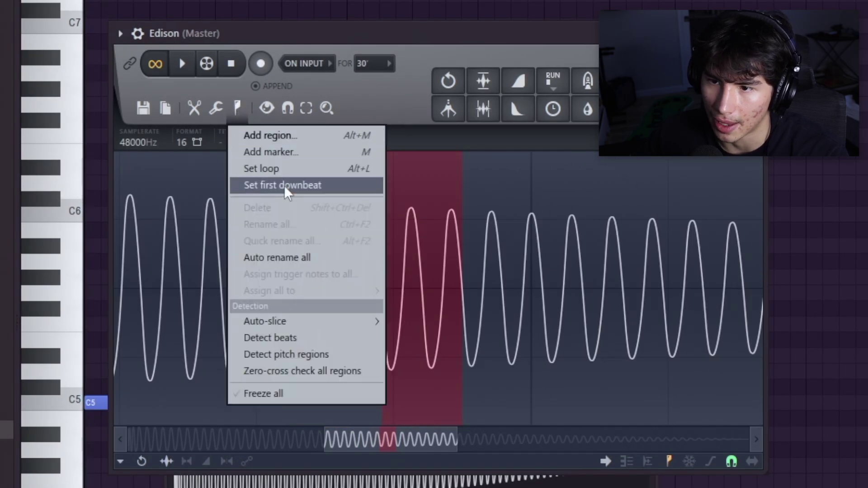
click(287, 169)
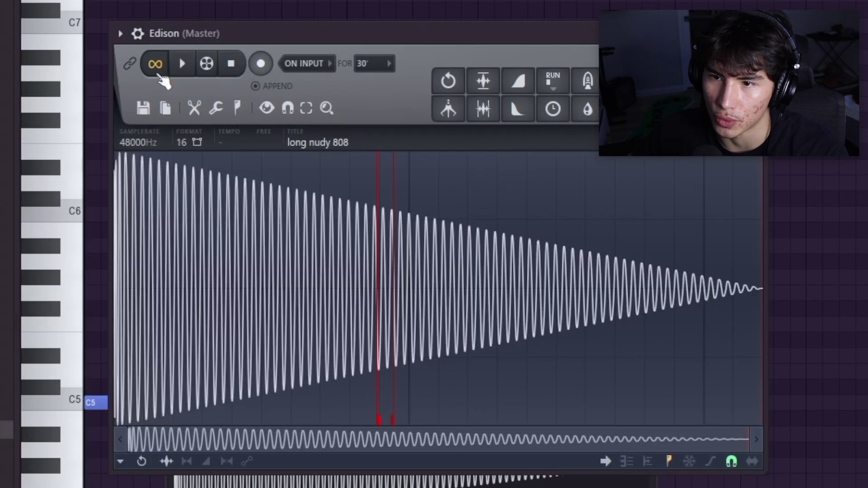
click(185, 64)
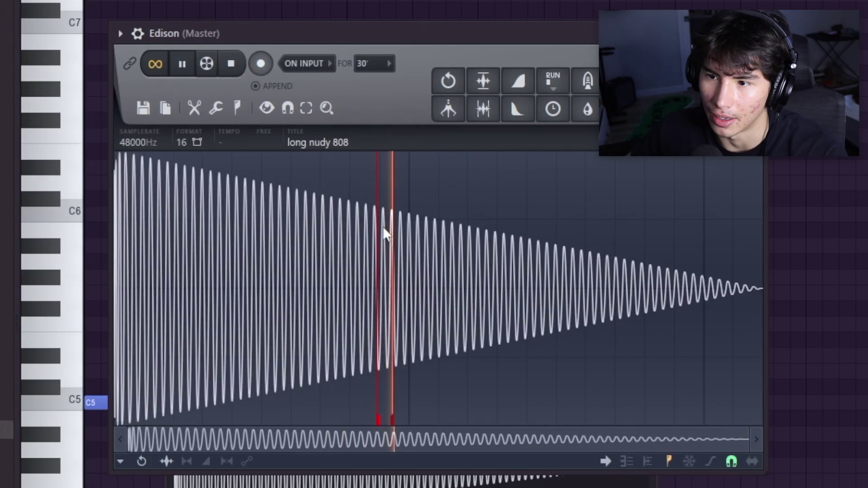
click(235, 69)
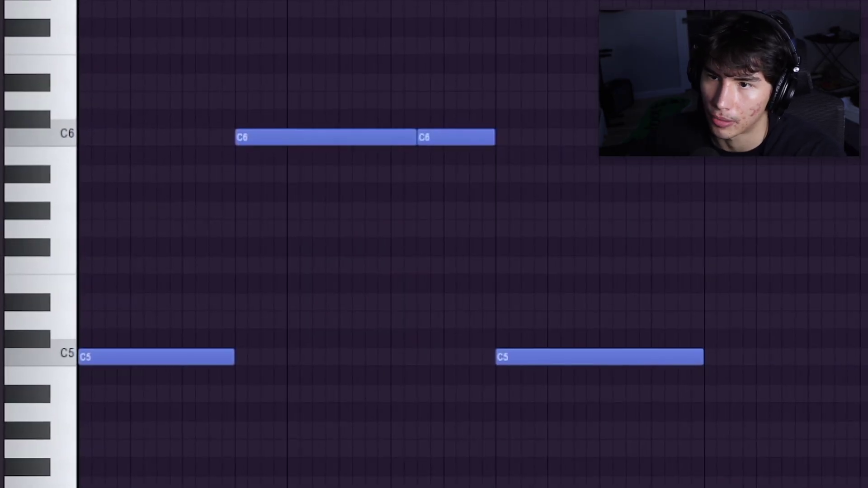
Play the sustained 808 notes, then move the longer bass pattern down one octave and play it
key(space)
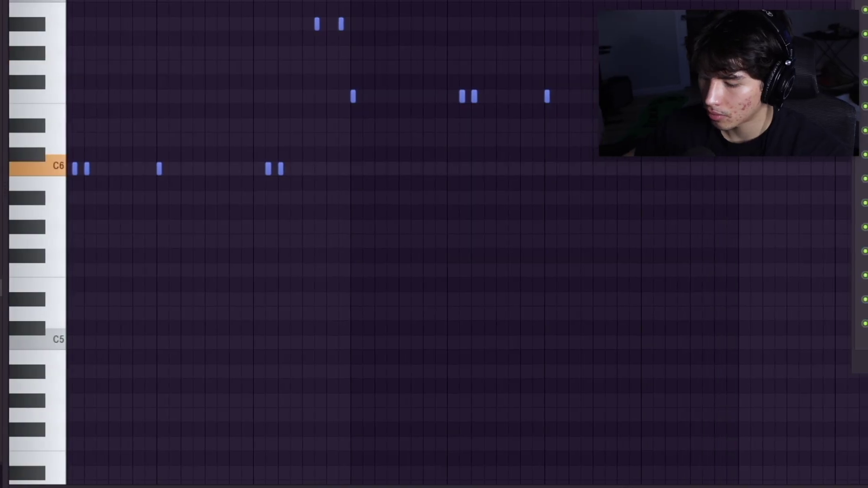
key(ctrl+Down)
key(space)
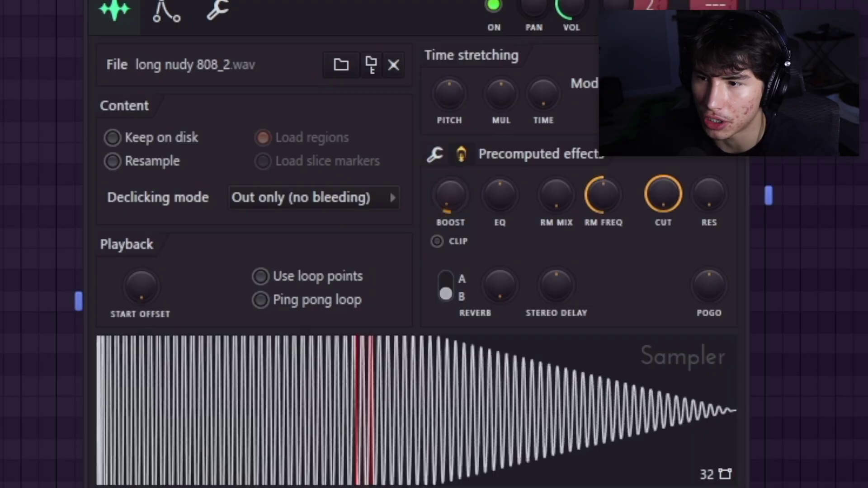
Raise the 808's boost slightly and enable a decay-only pitch envelope with attack, hold, sustain and release at zero and full amount
mouse_move(454, 171)
mouse_down()
mouse_move(454, 136)
mouse_move(454, 169)
mouse_up()
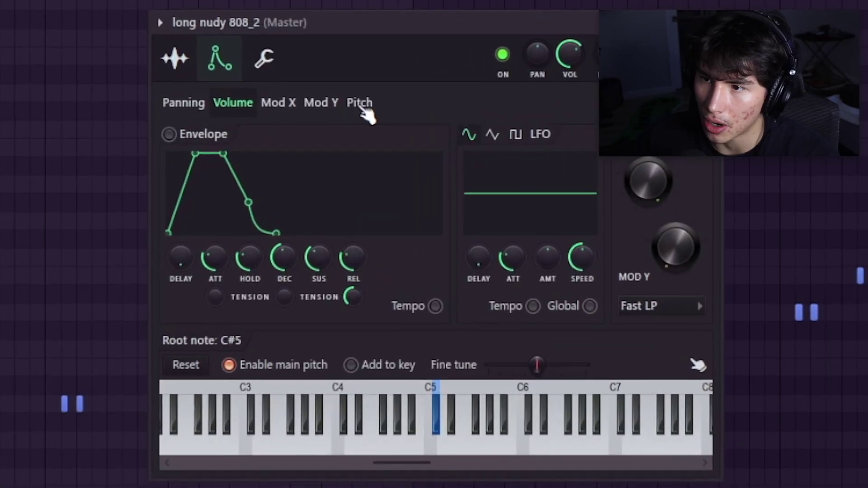
click(380, 111)
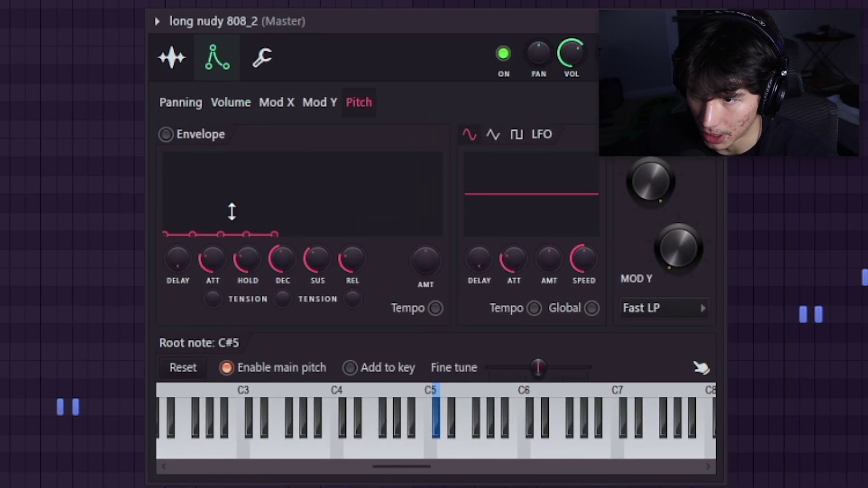
scroll(214, 264, down, 5)
scroll(238, 262, down, 5)
scroll(283, 260, up, 3)
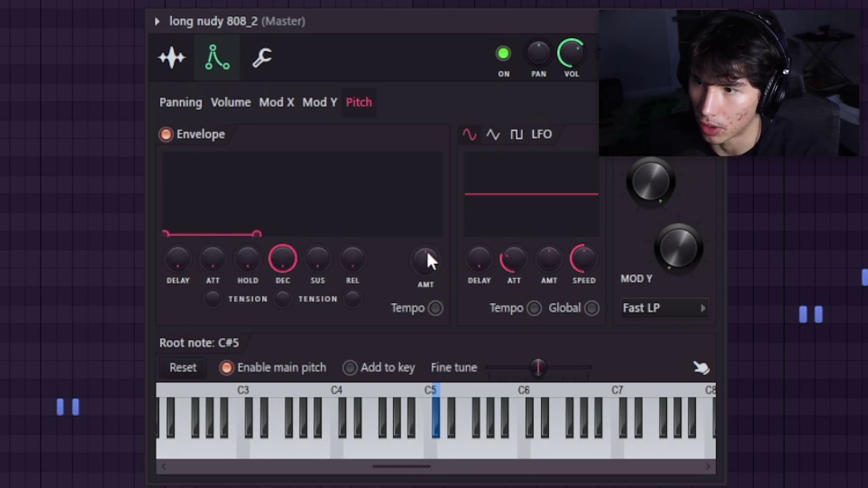
scroll(420, 267, up, 5)
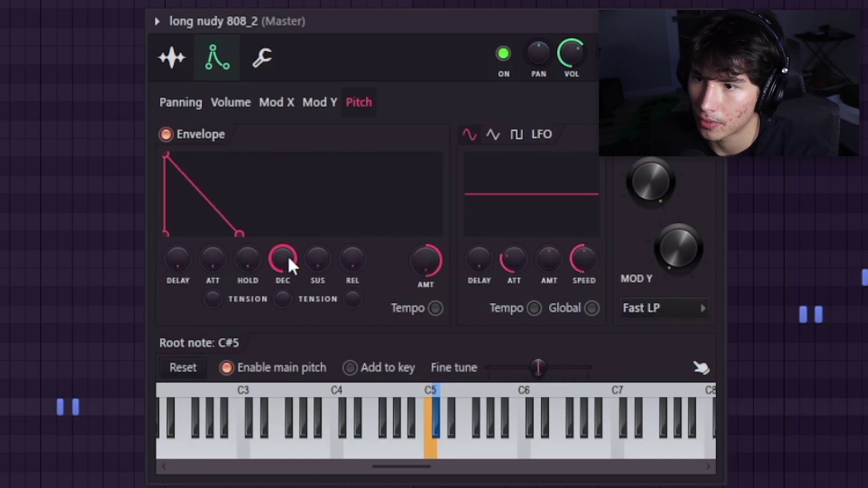
Shorten the decay of the 808's pitch envelope to a very brief drop while auditioning the sample
drag(288, 257, 288, 233)
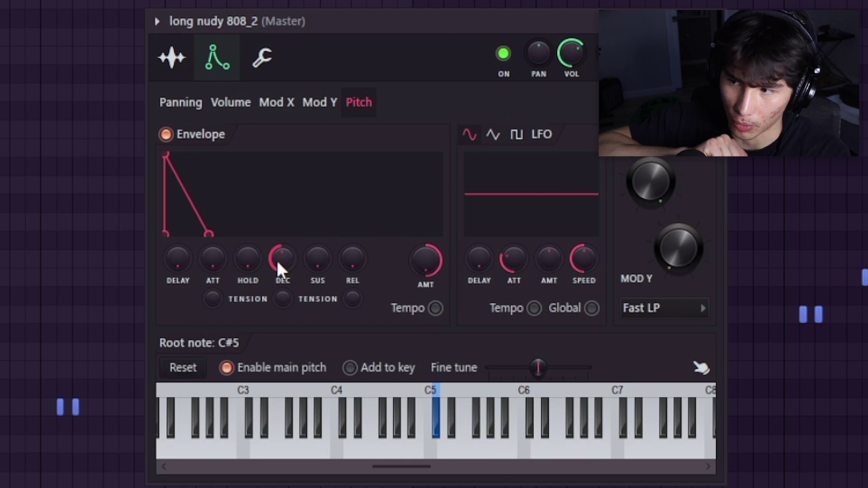
drag(277, 261, 277, 277)
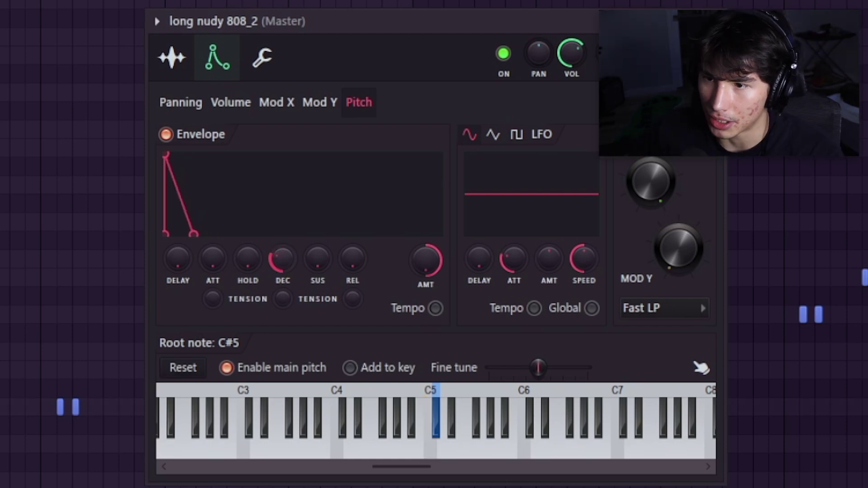
scroll(285, 262, down, 3)
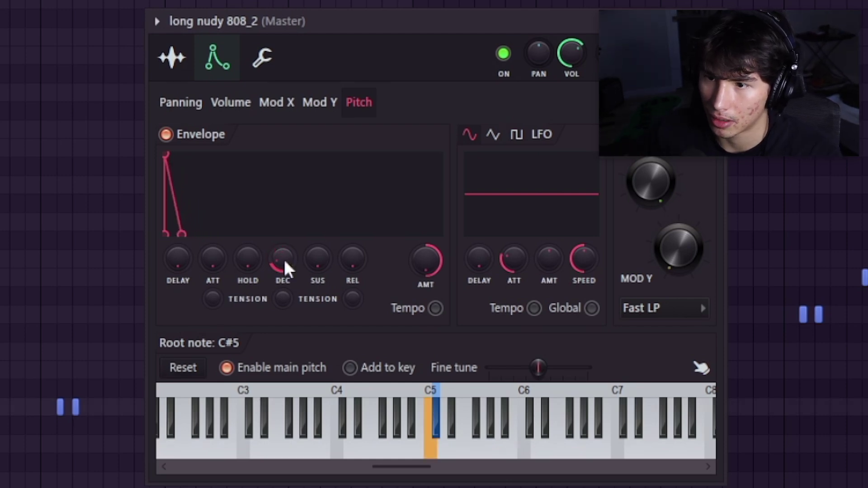
scroll(284, 261, down, 4)
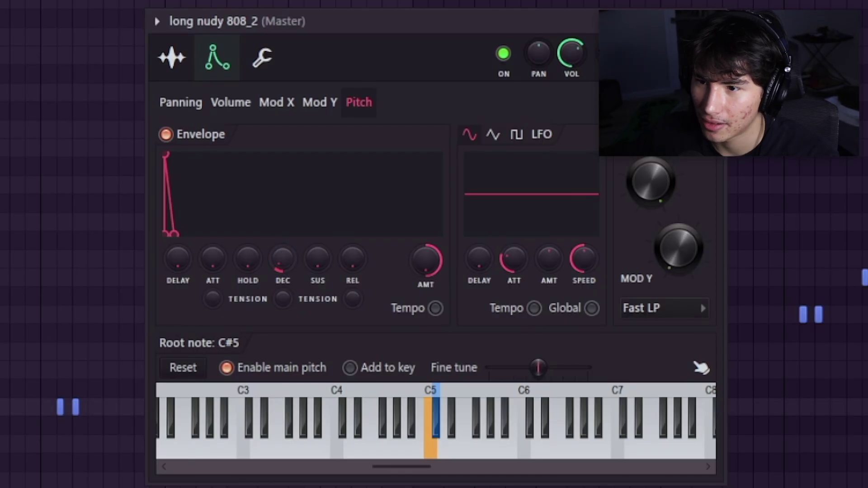
drag(282, 252, 282, 256)
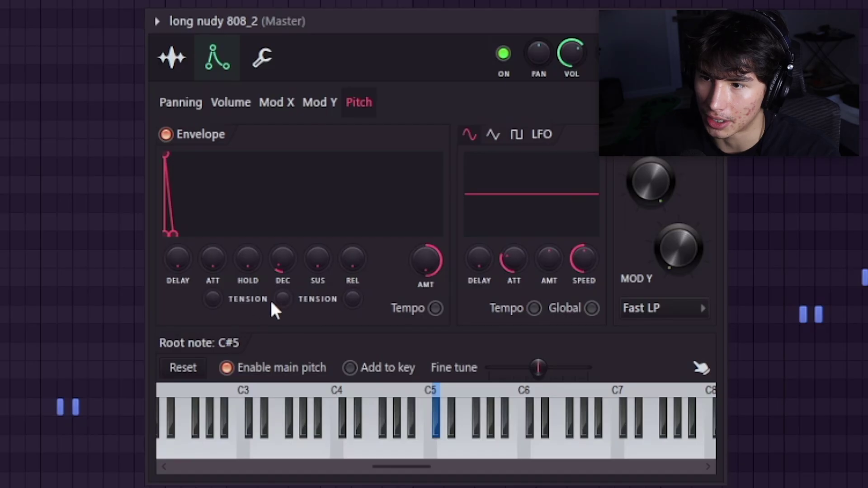
Give the pitch envelope's decay a slight negative tension and reduce the envelope amount to about half of its positive range
drag(284, 301, 278, 291)
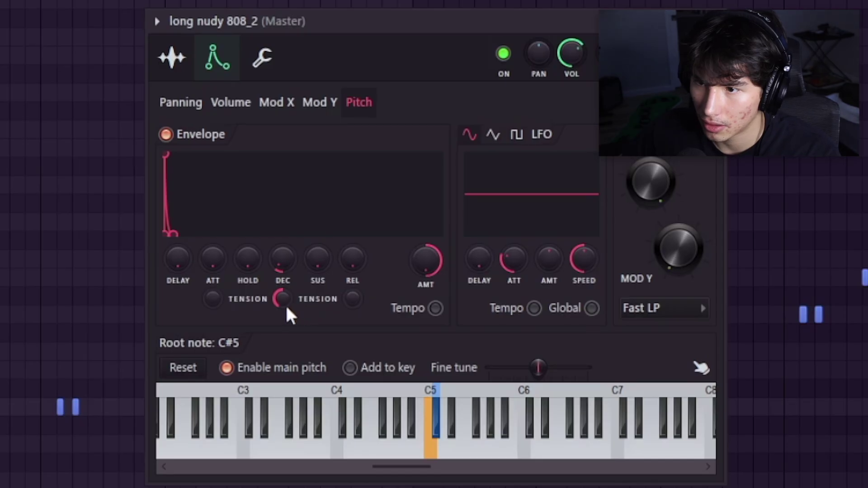
drag(282, 298, 286, 301)
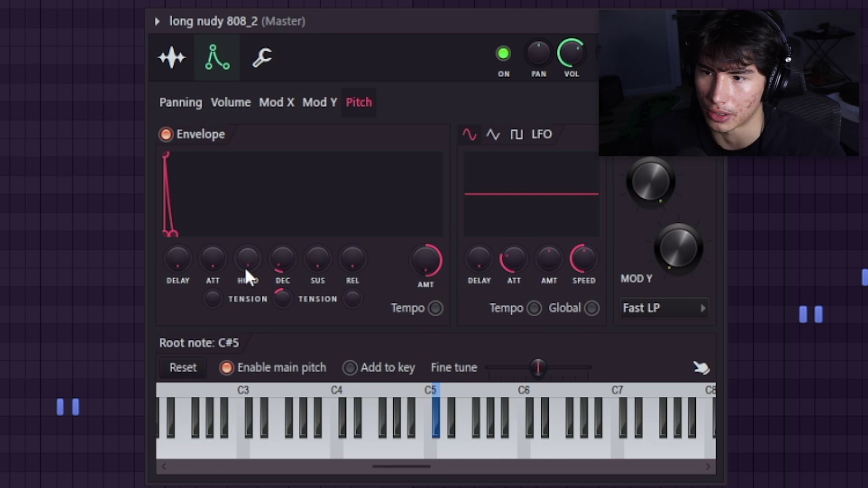
drag(251, 270, 255, 264)
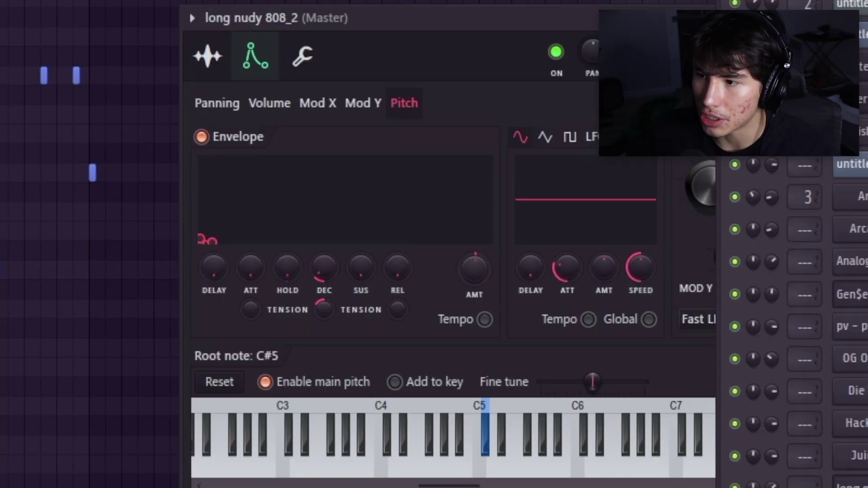
drag(475, 277, 476, 253)
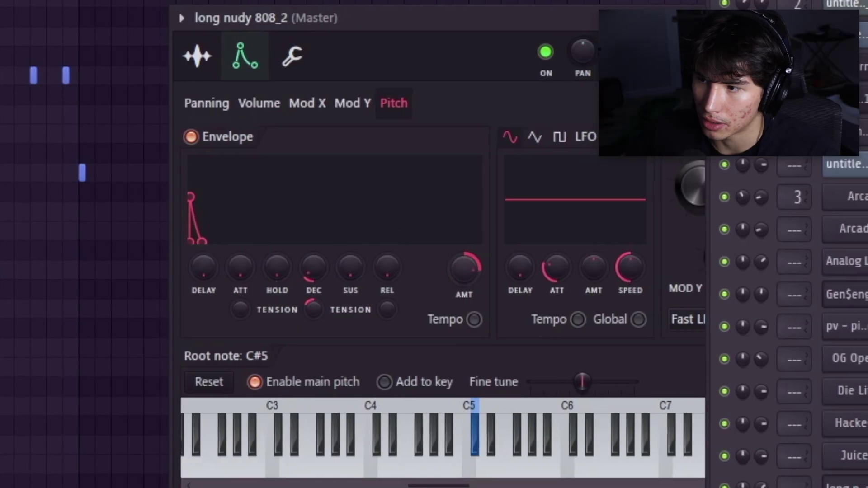
scroll(456, 277, up, 3)
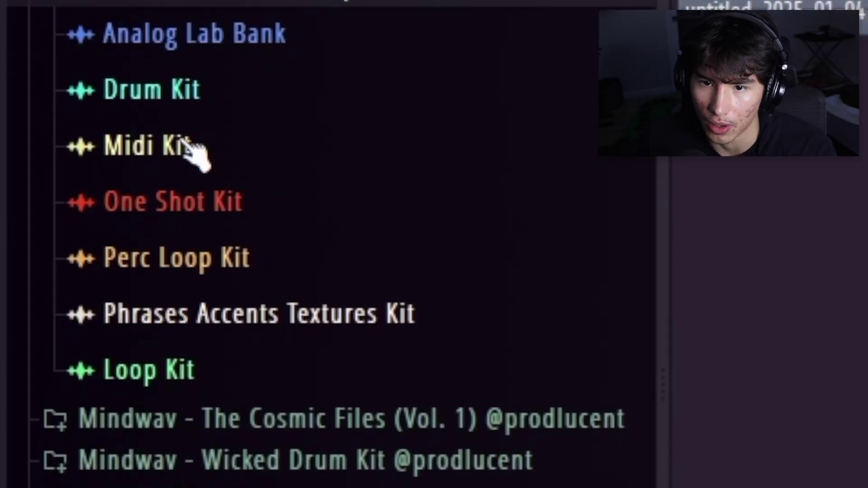
Browse to the Snares folder of the Drum Kit and load the Snare Gameboy sample into the project
click(216, 100)
click(219, 430)
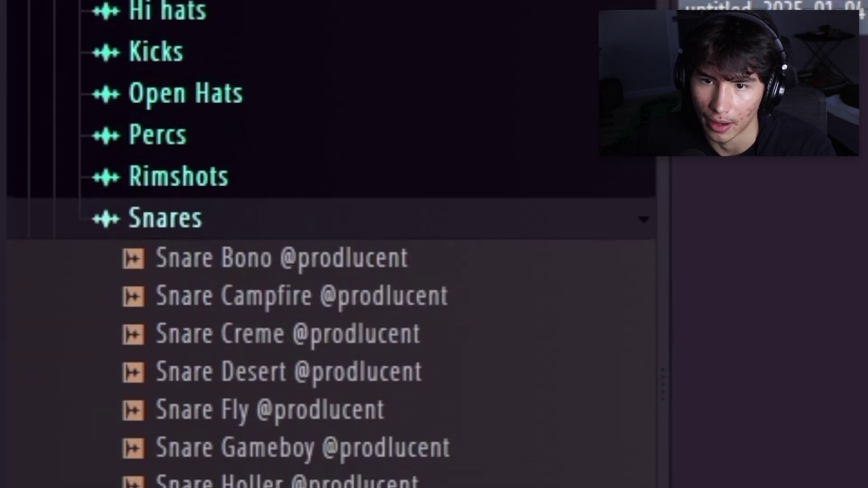
drag(305, 295, 355, 267)
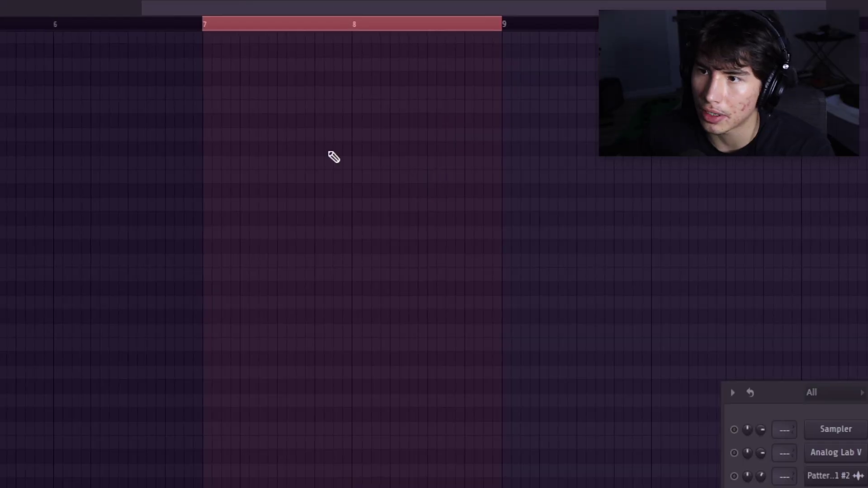
Place a four-note C5 snare rhythm in the piano roll, play it and duplicate it to make four repeats
drag(181, 25, 535, 27)
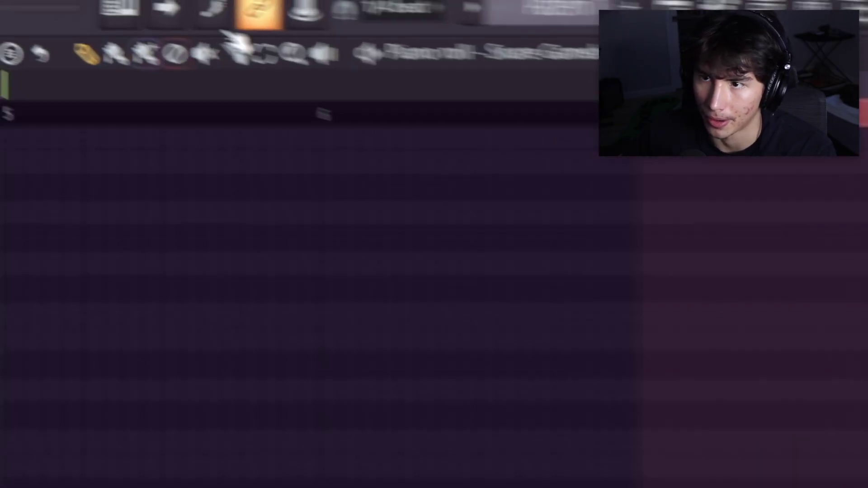
click(422, 10)
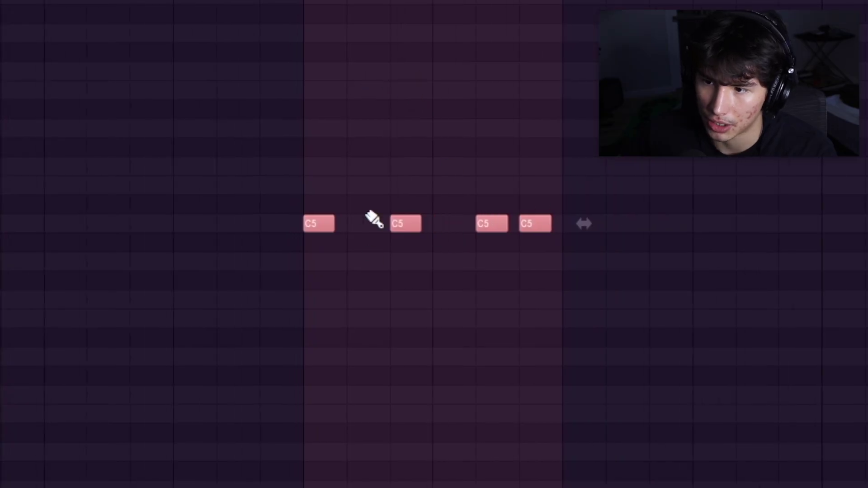
key(space)
key(ctrl+b)
key(ctrl+d)
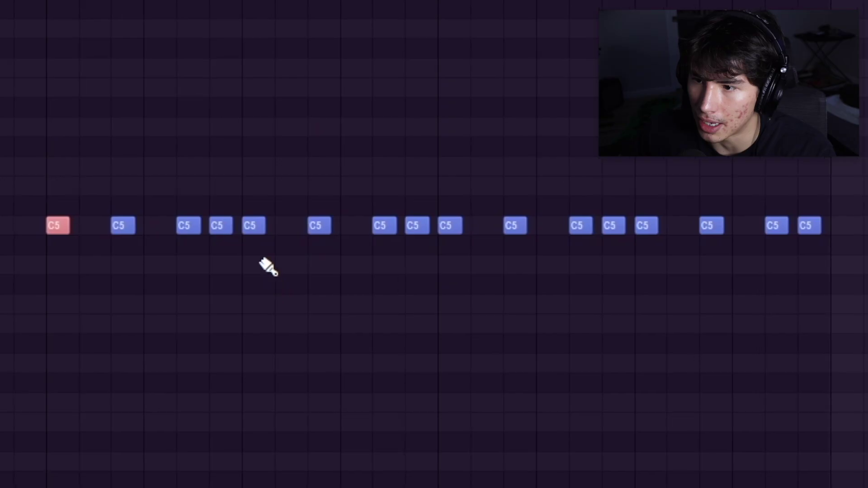
Lengthen the first snare note of each repeat and chop these notes into rolls of three while listening
click(261, 229)
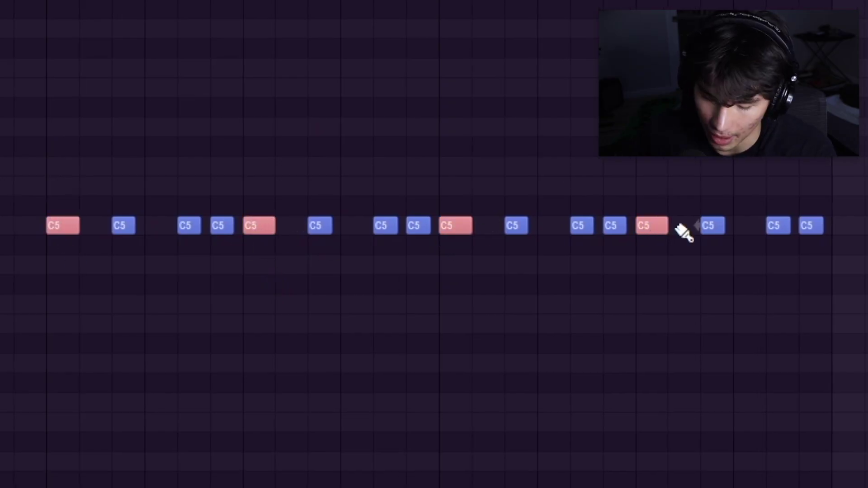
key(alt+u)
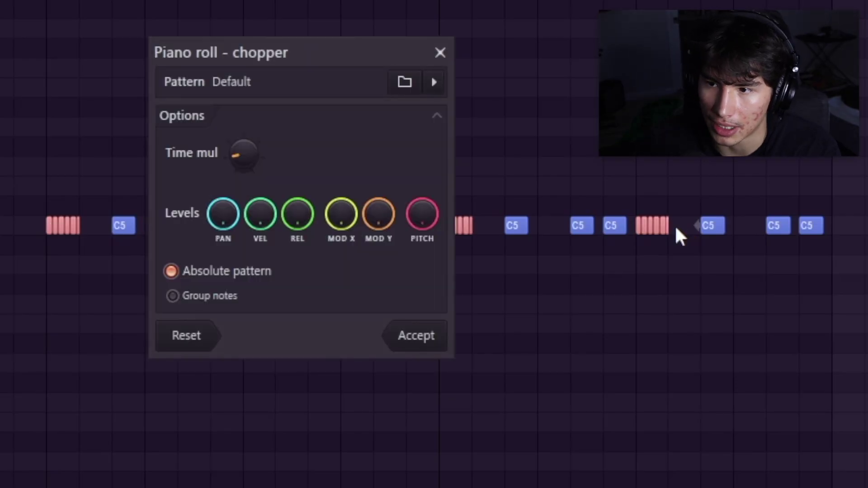
key(space)
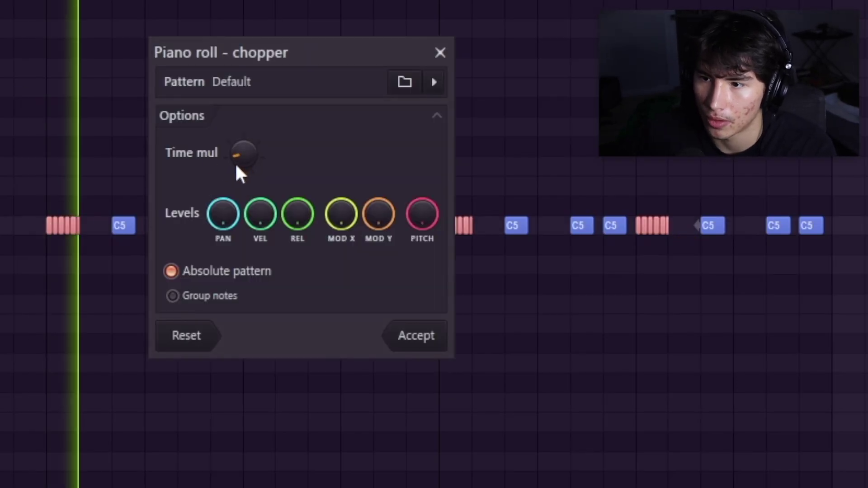
key(space)
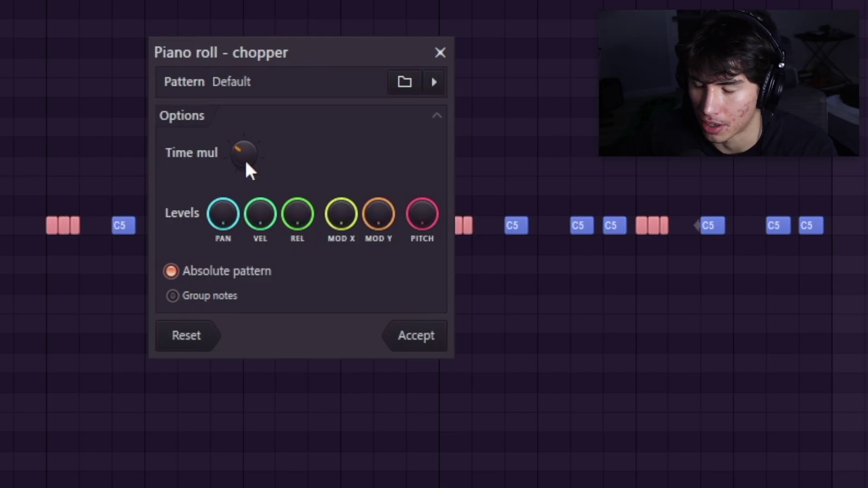
key(space)
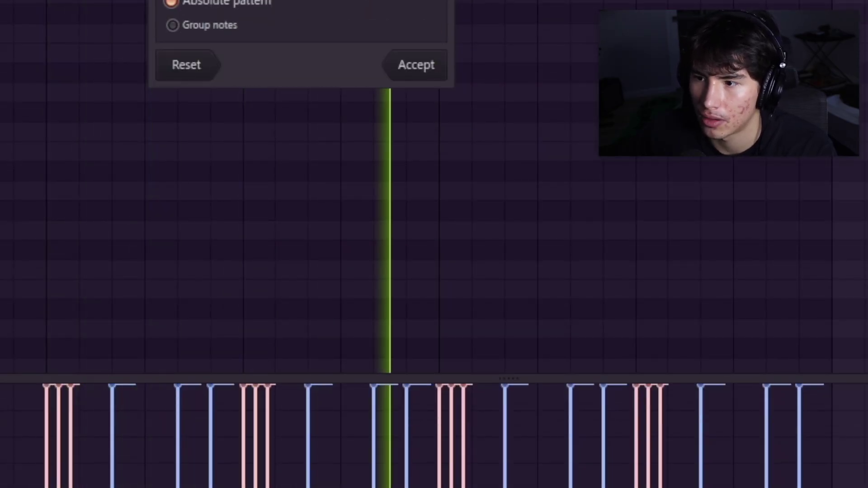
click(442, 63)
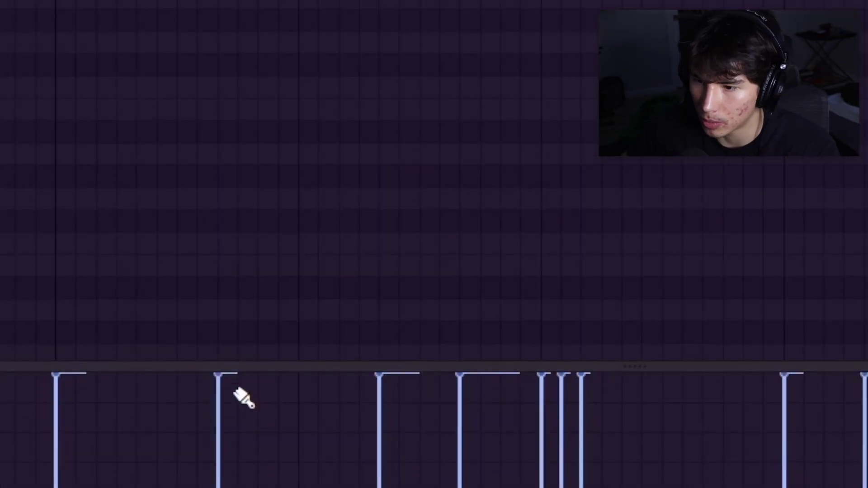
Play the pattern, select its C5 notes and display note fine pitch in the event editor for them
key(space)
drag(741, 294, 181, 172)
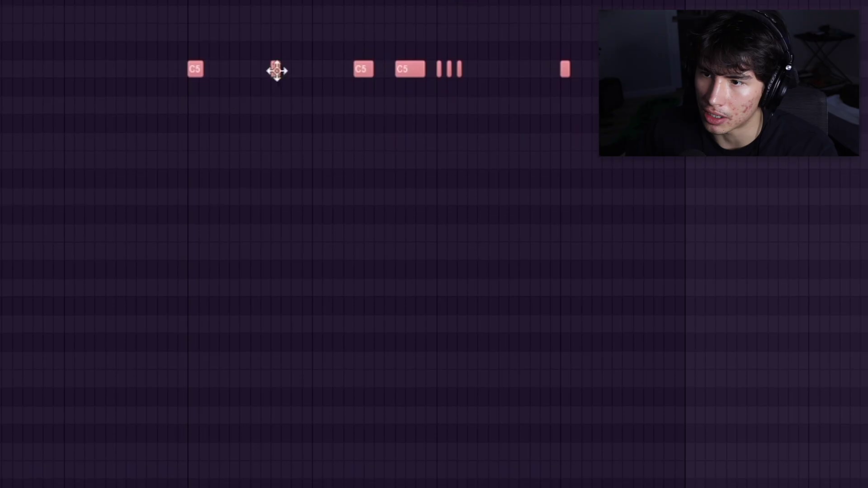
click(366, 201)
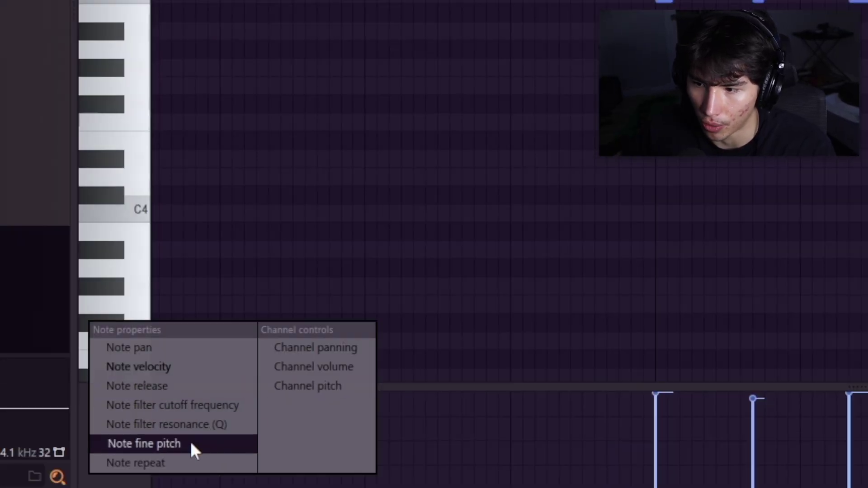
click(191, 443)
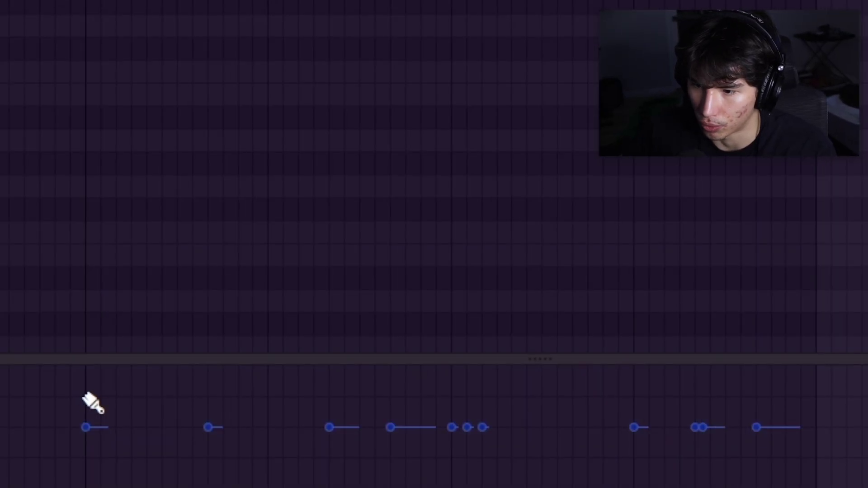